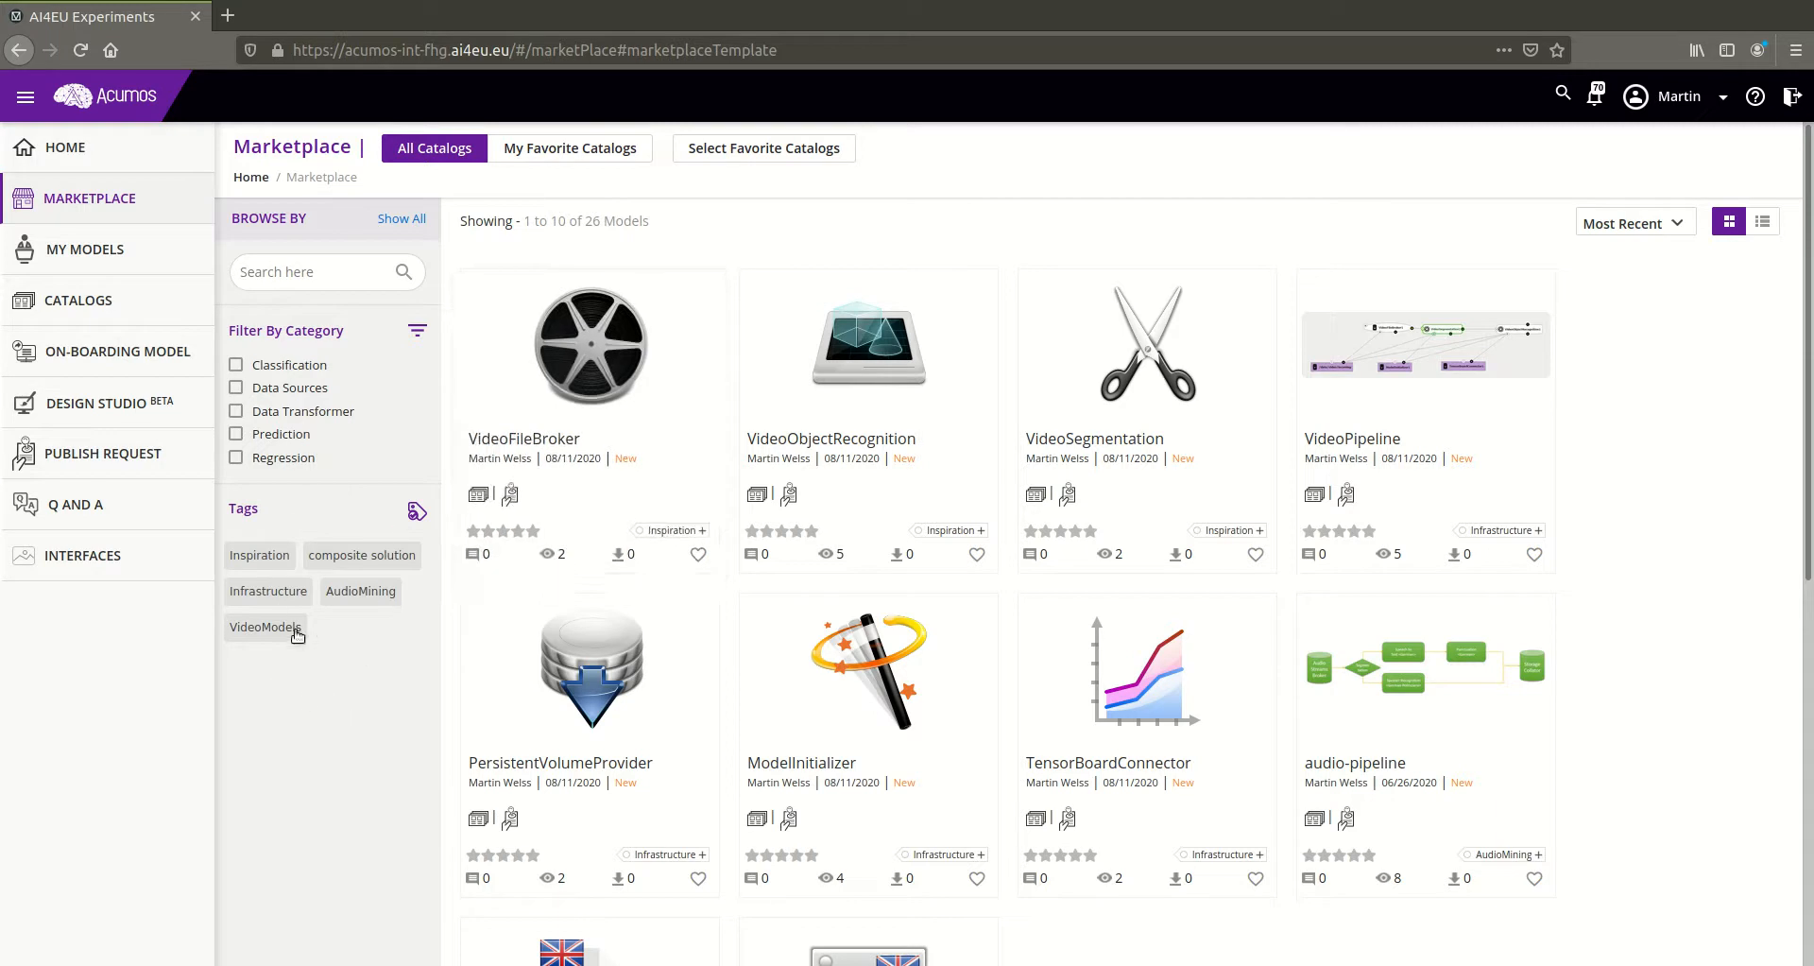
# Filter the marketplace models by the VideoModels tag and show the signature of the VideoObjectRecognition model
pyautogui.click(267, 628)
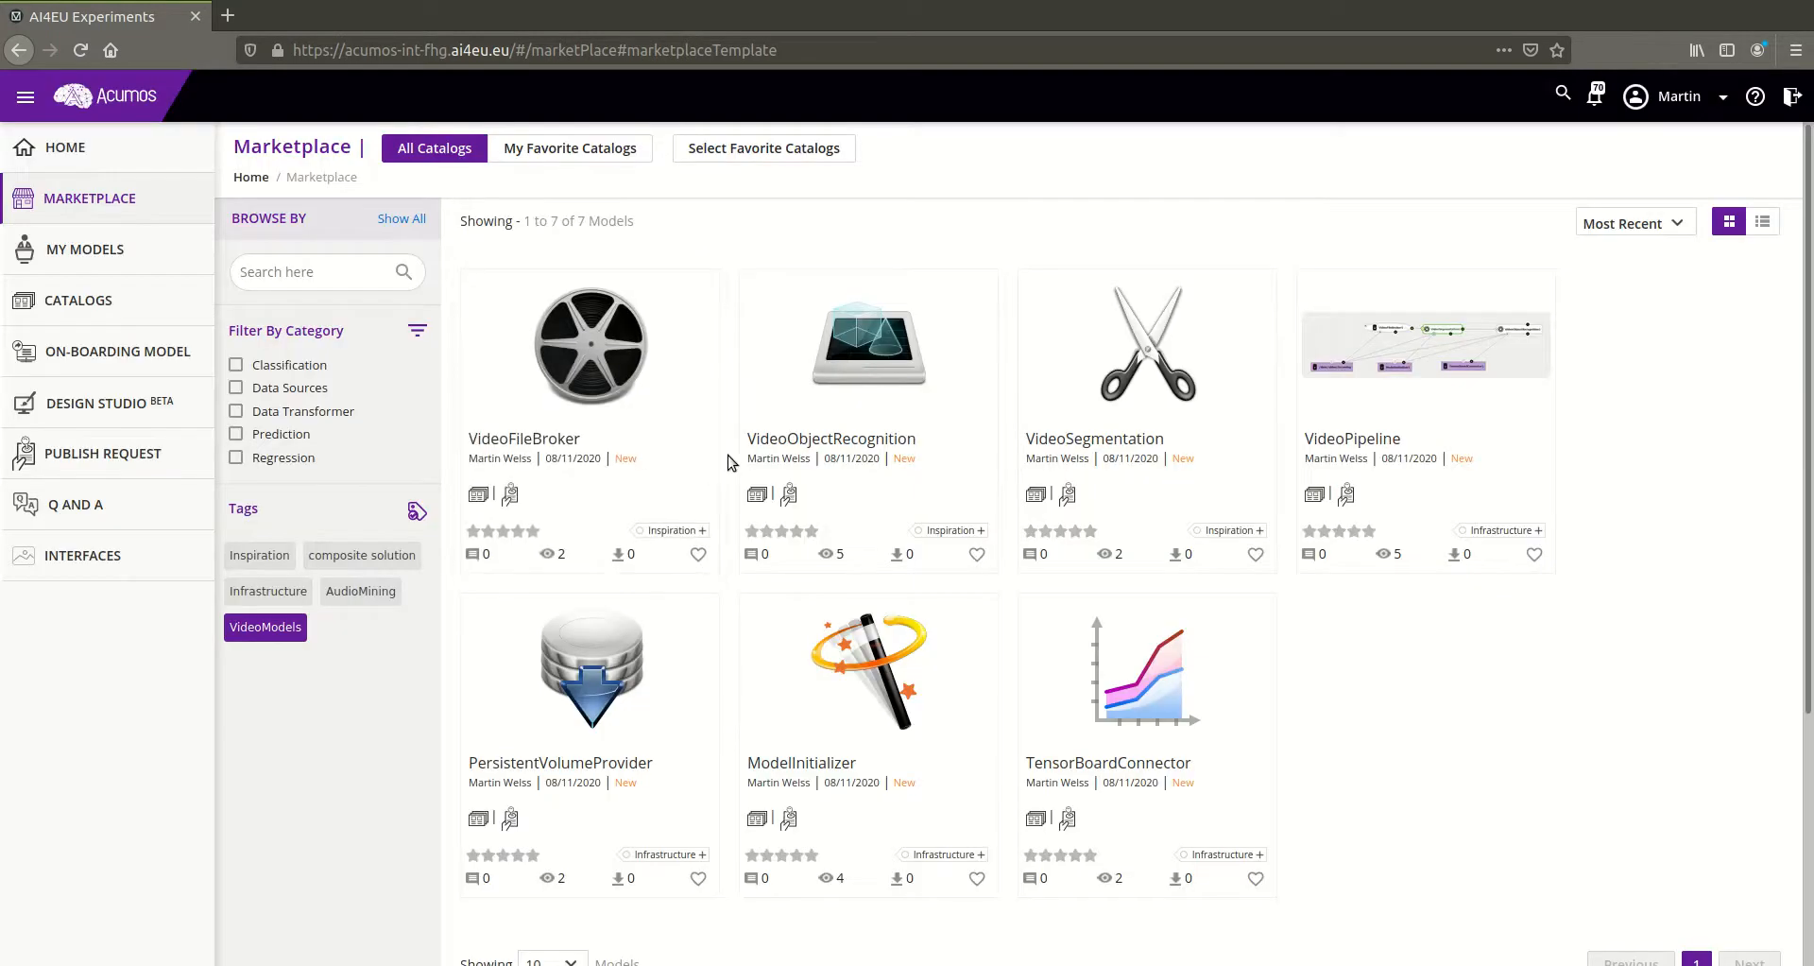
pyautogui.click(870, 377)
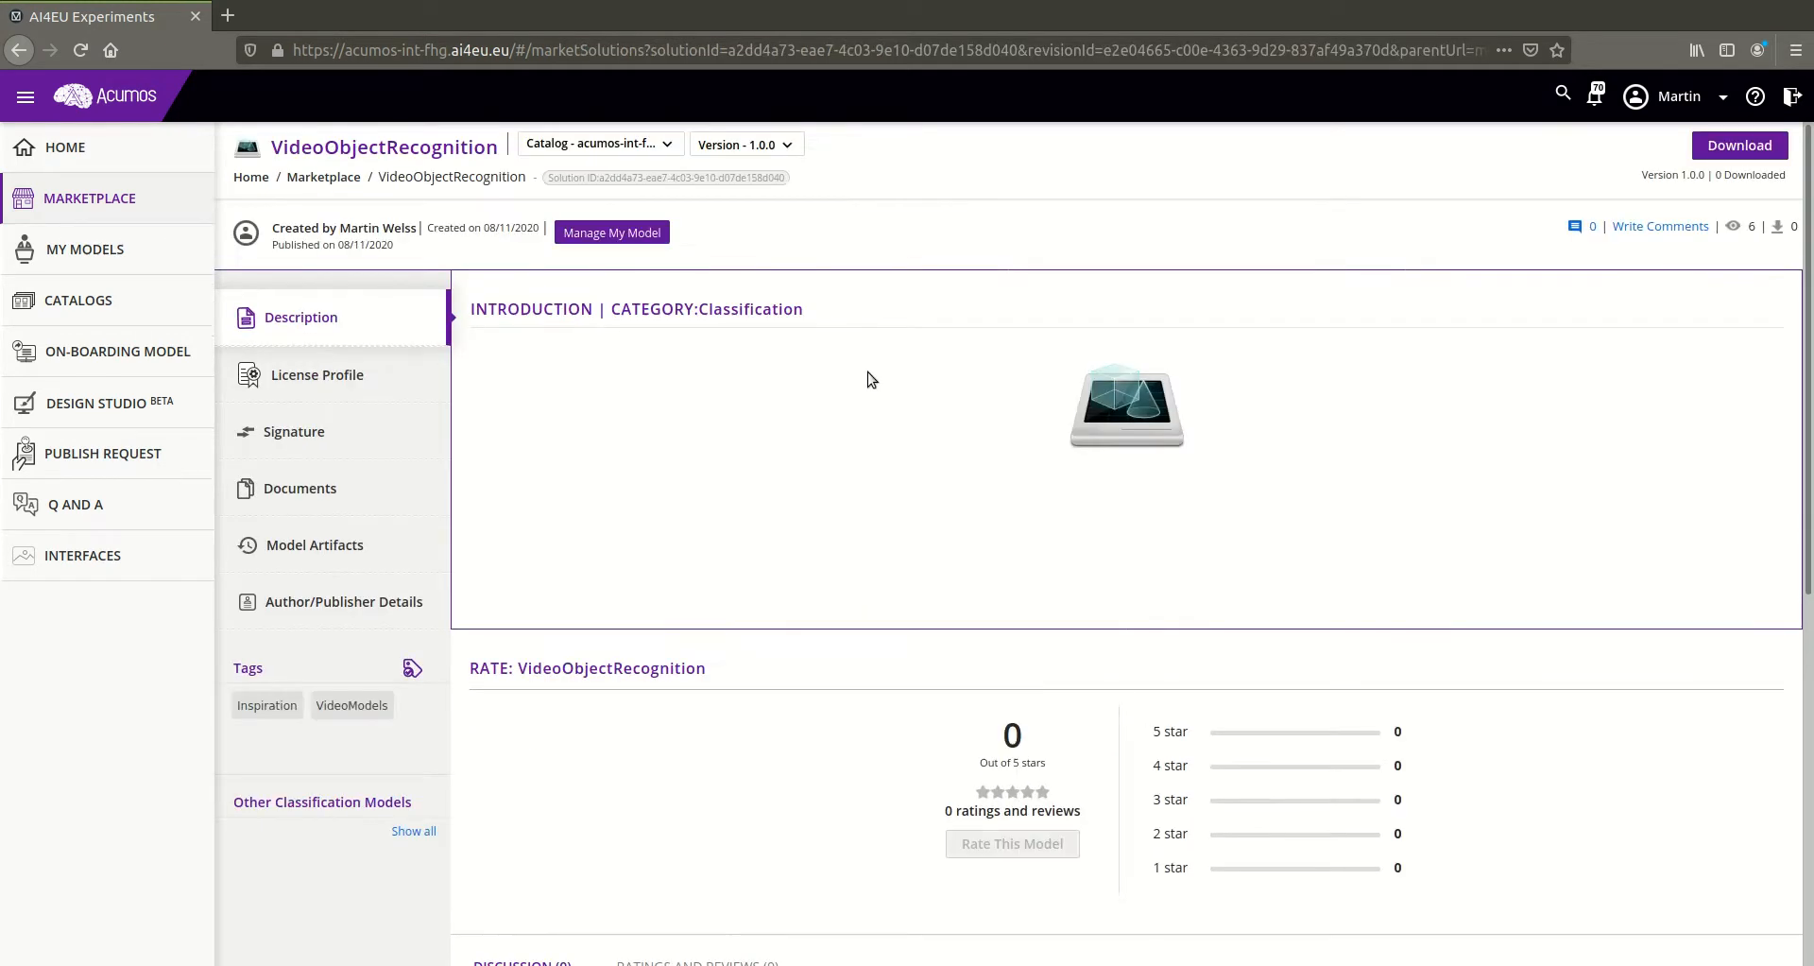
pyautogui.click(288, 440)
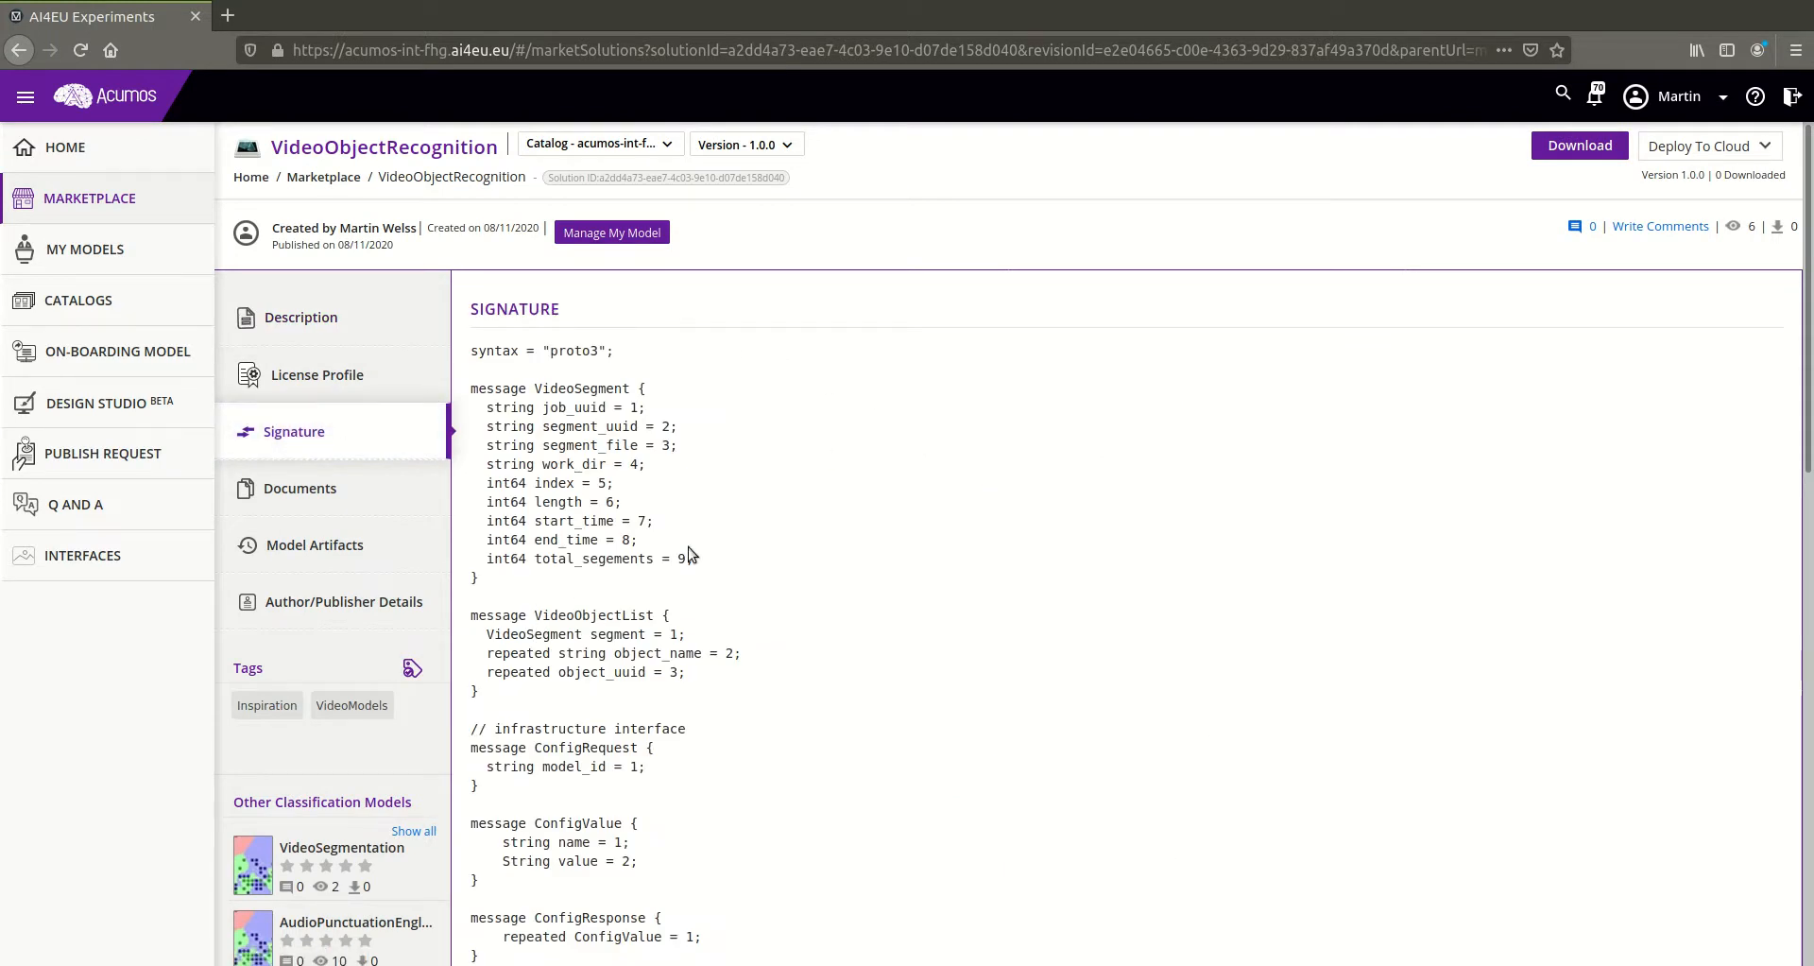
# Examine the infrastructure interface messages and the setConfig call in the VideoObjectRecognition signature
pyautogui.scroll(-3, 726, 544)
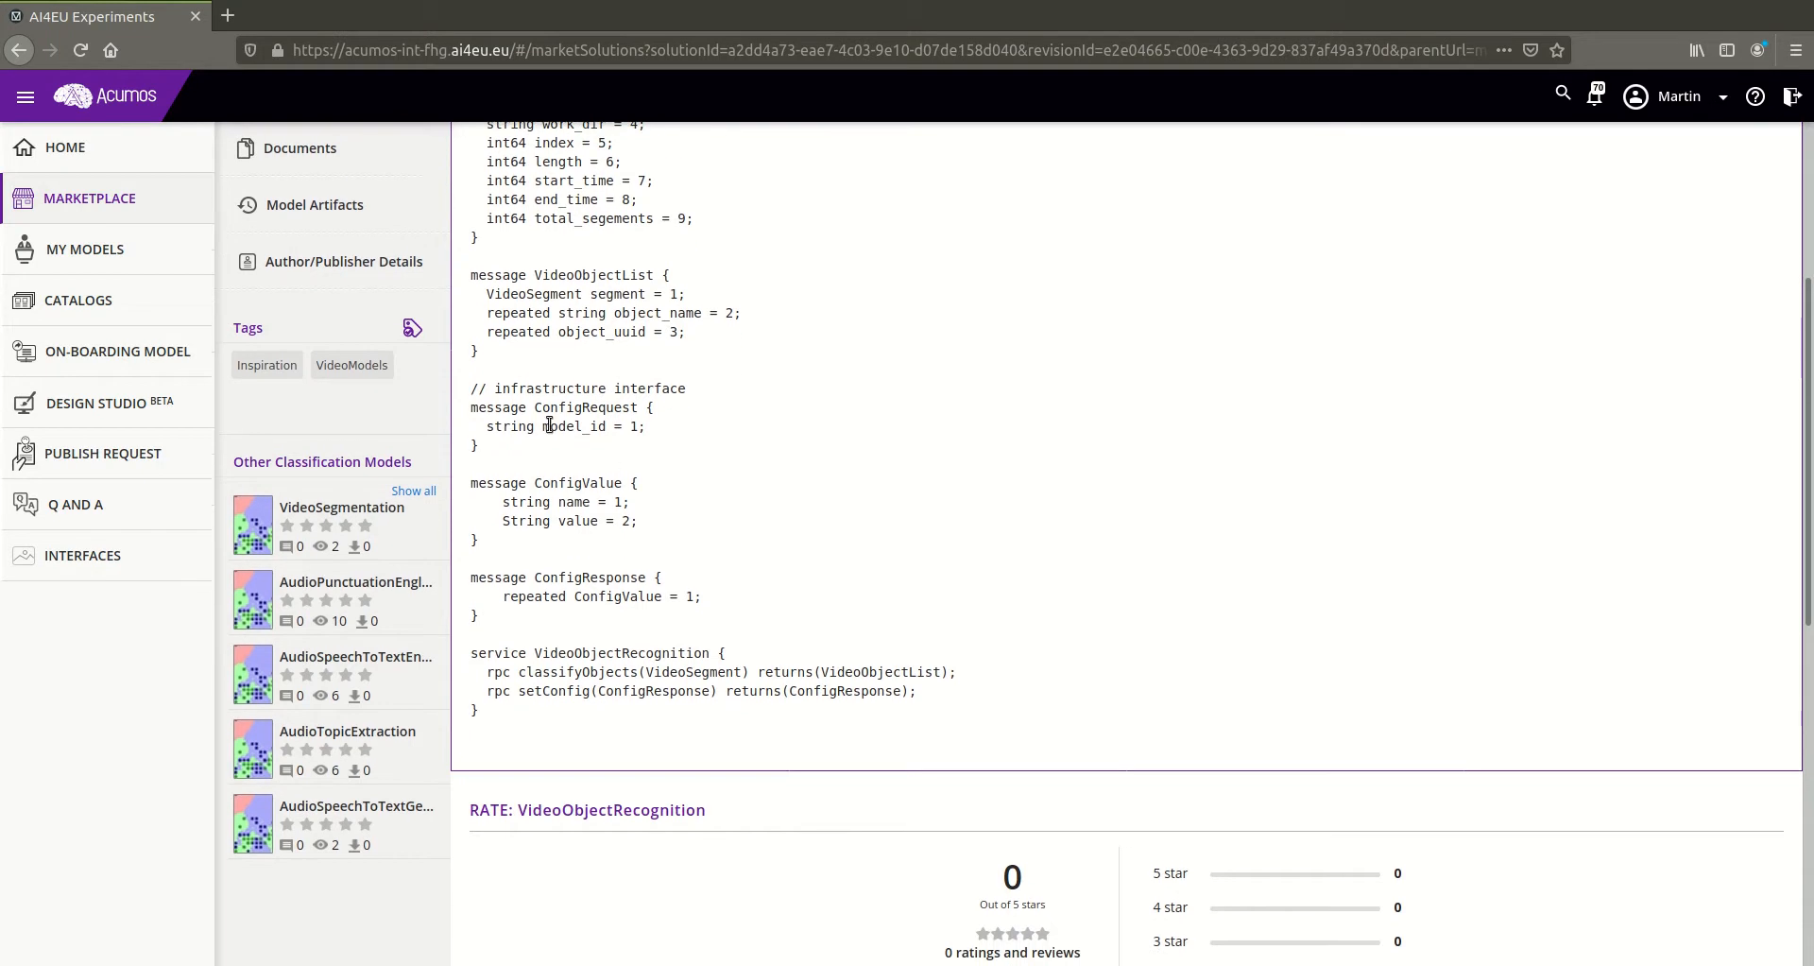
pyautogui.moveTo(471, 386); pyautogui.dragTo(506, 619)
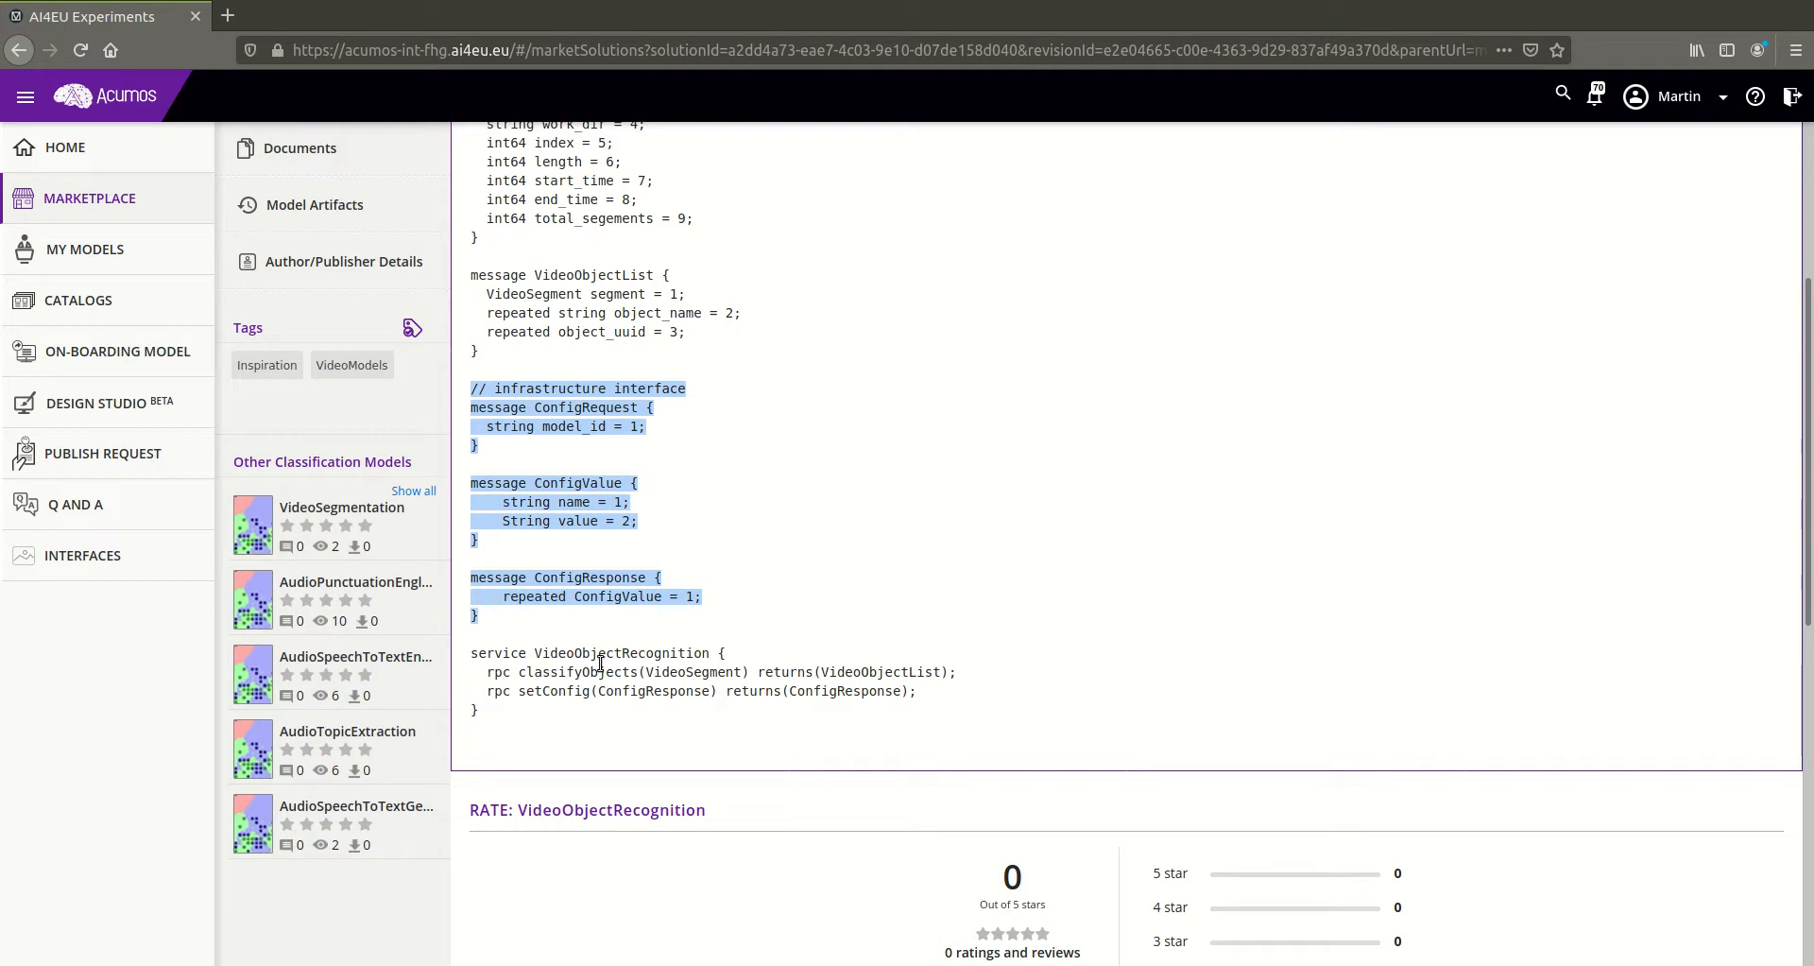
pyautogui.click(743, 464)
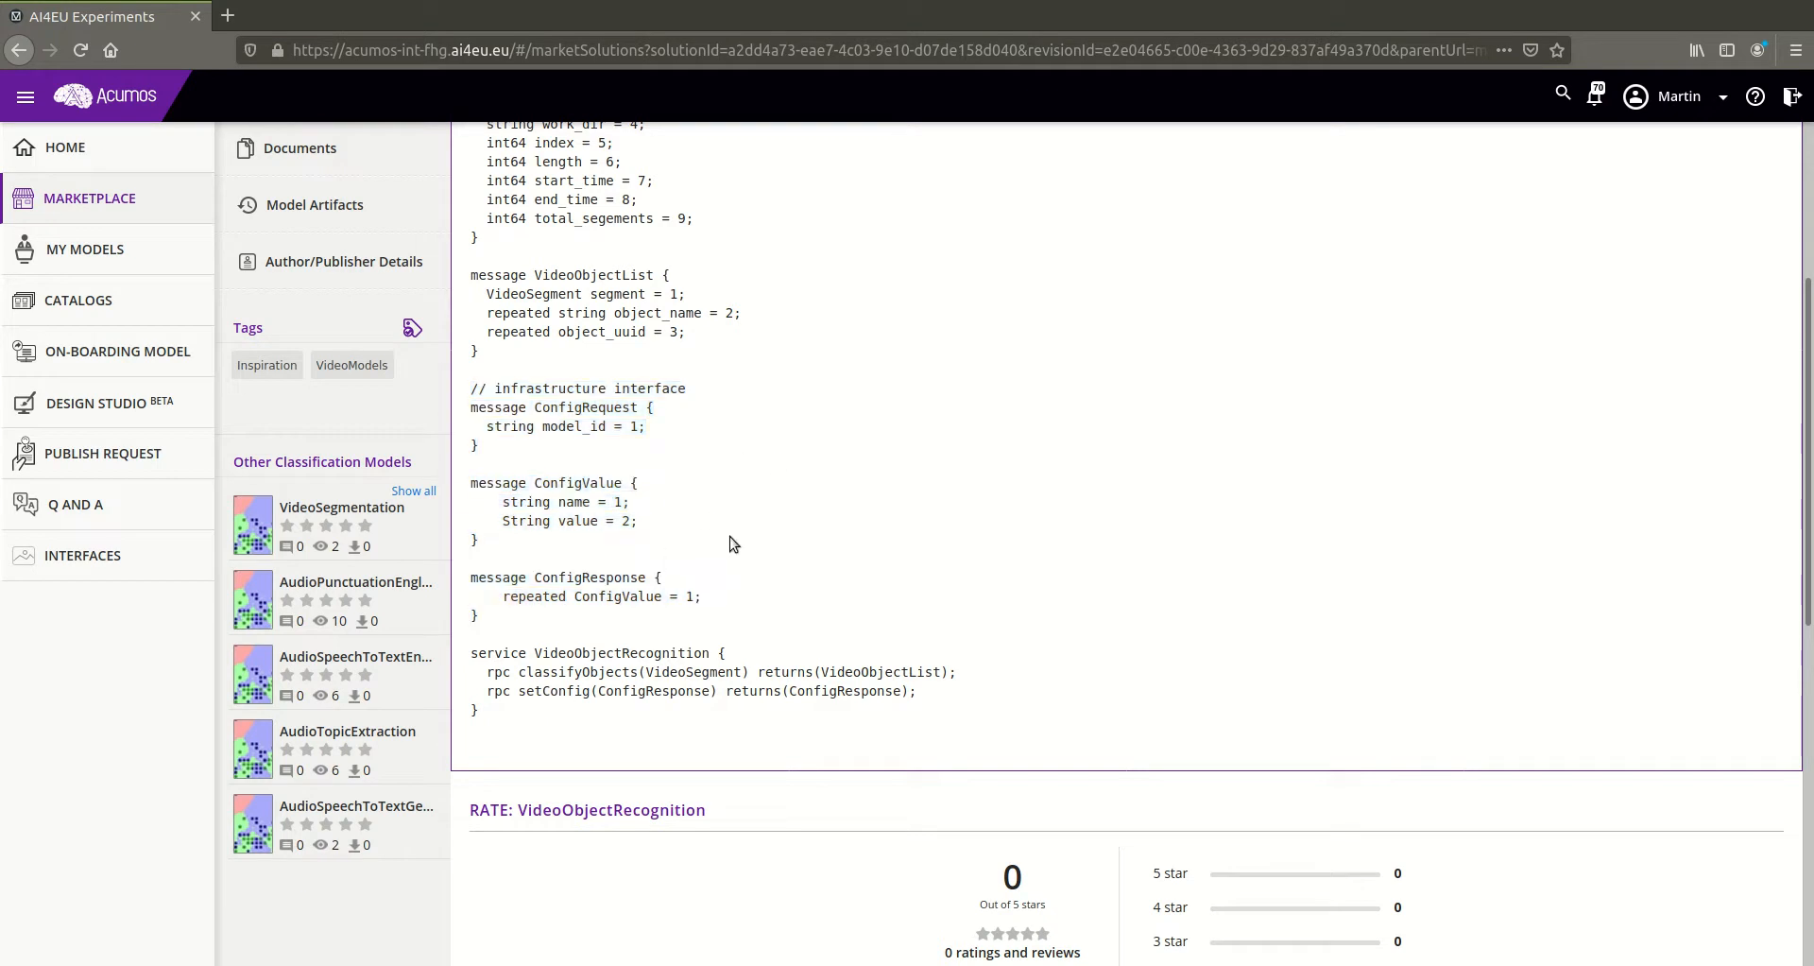
pyautogui.moveTo(484, 692); pyautogui.dragTo(924, 702)
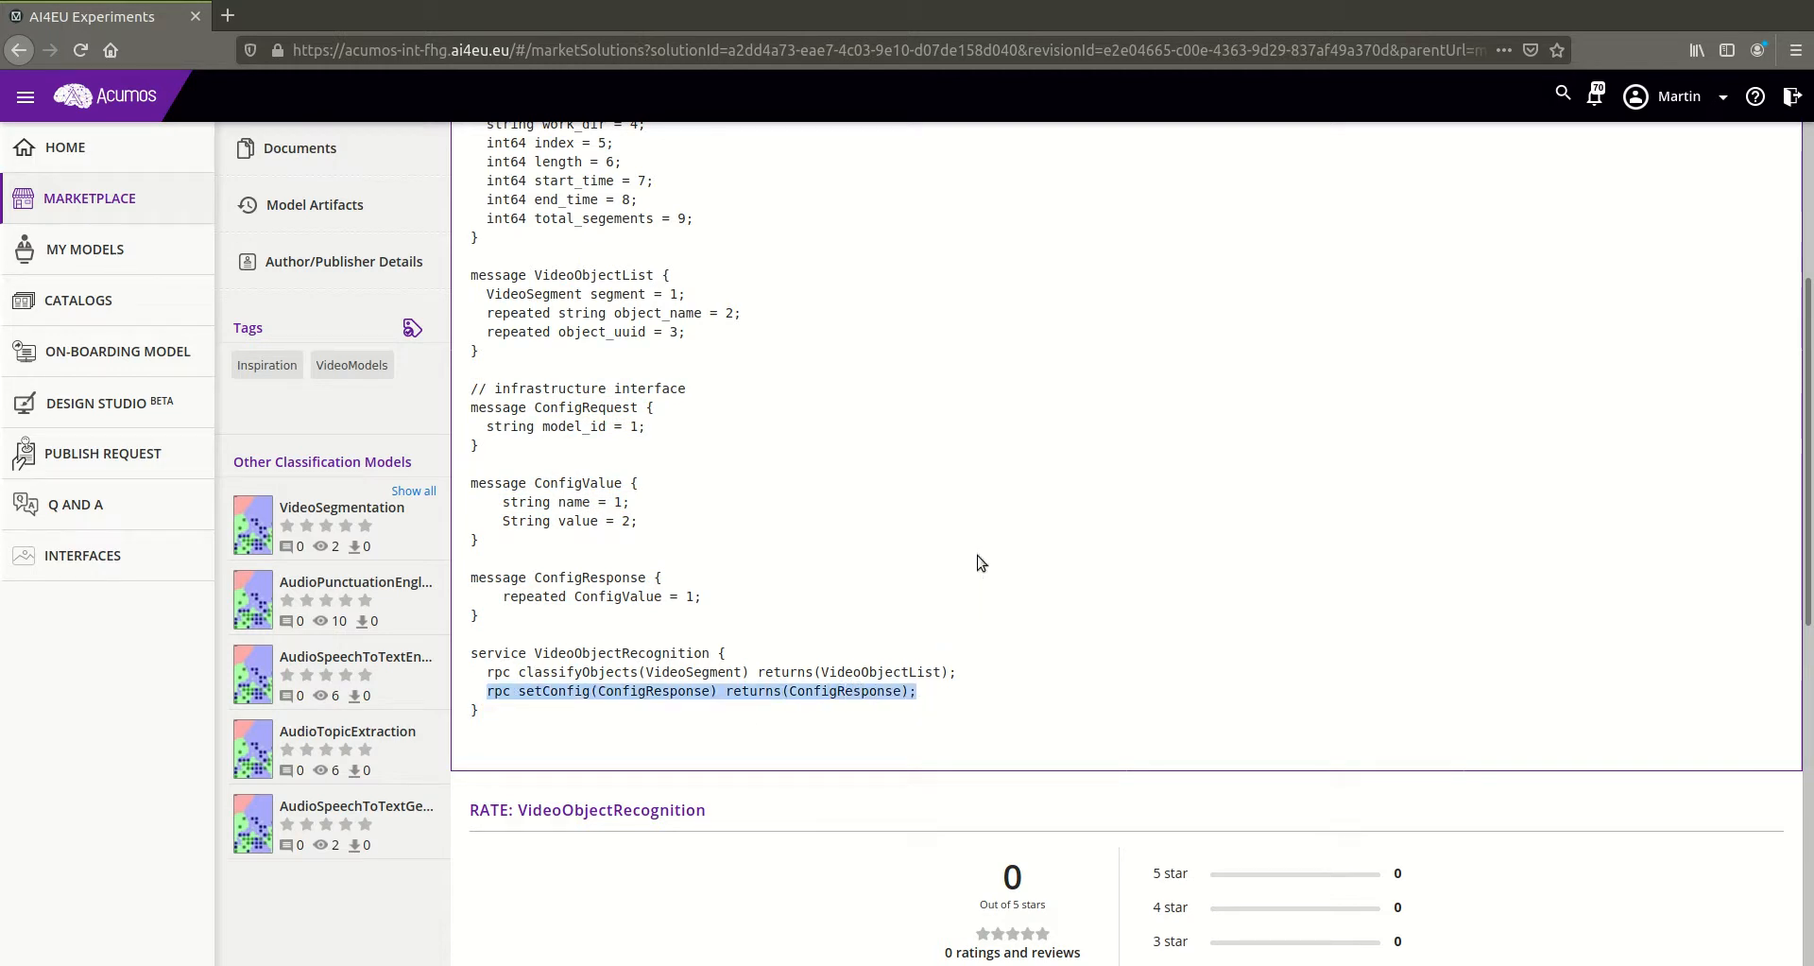
pyautogui.click(978, 529)
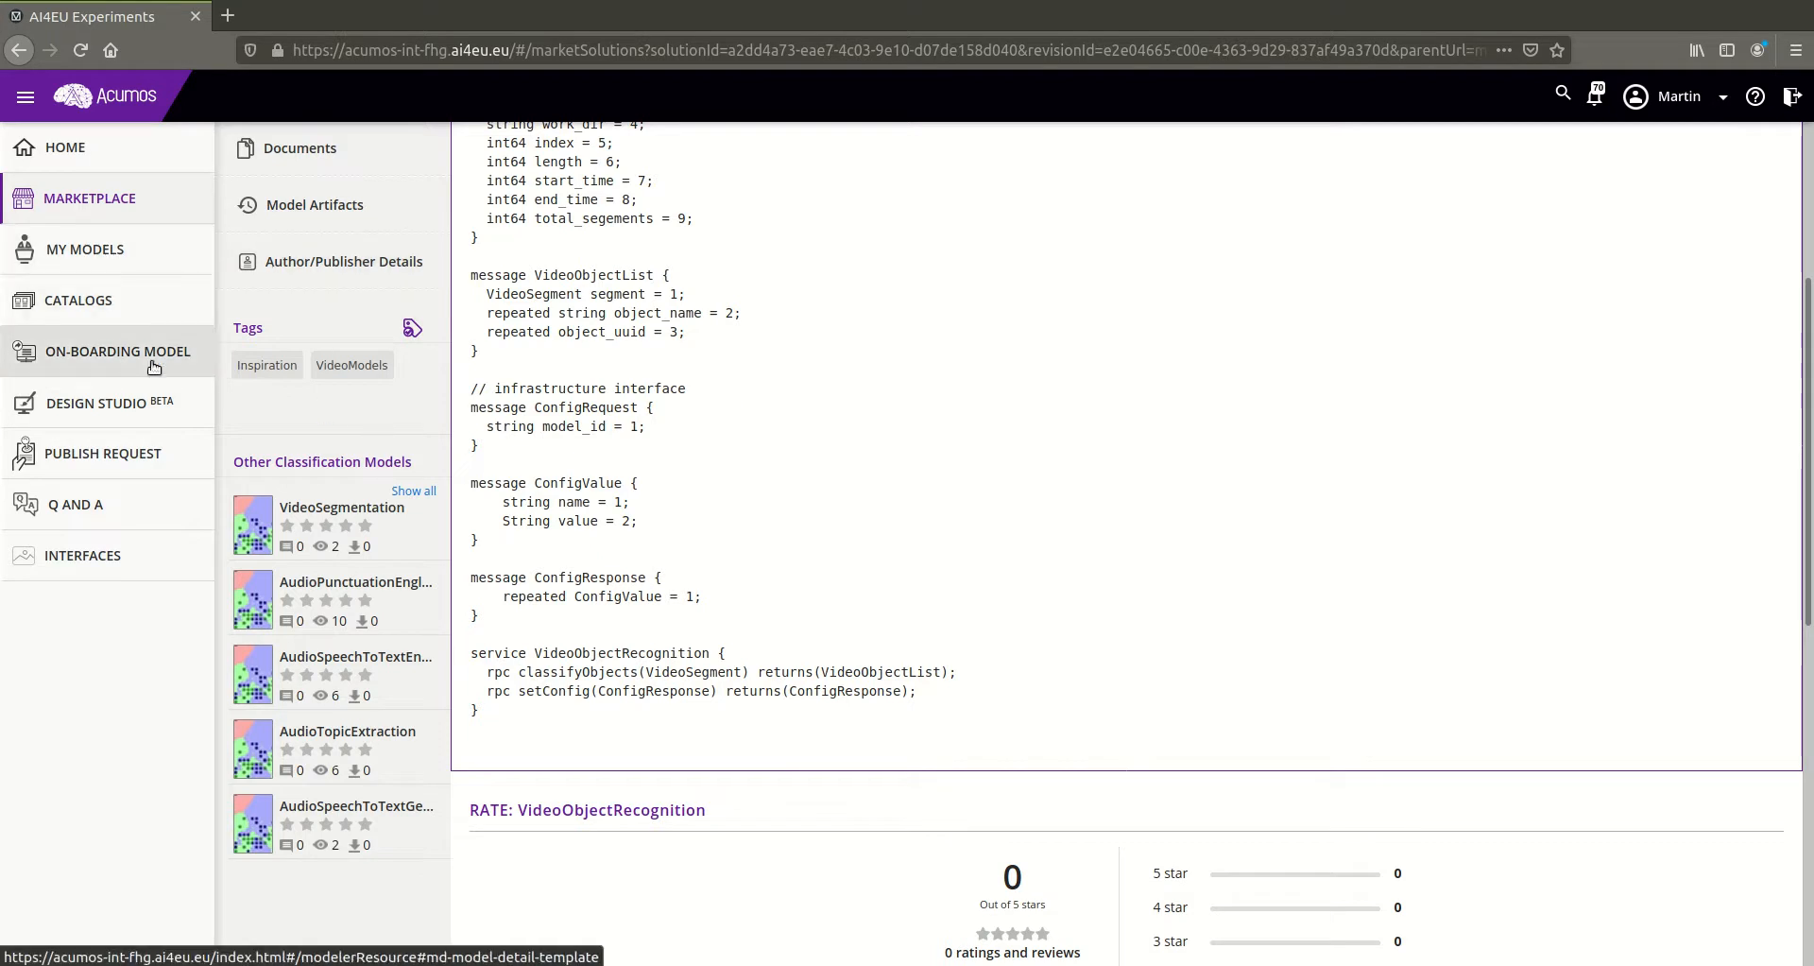
# Launch Acu-Compose from the Design Studio and collapse the properties area to widen the canvas
pyautogui.click(98, 419)
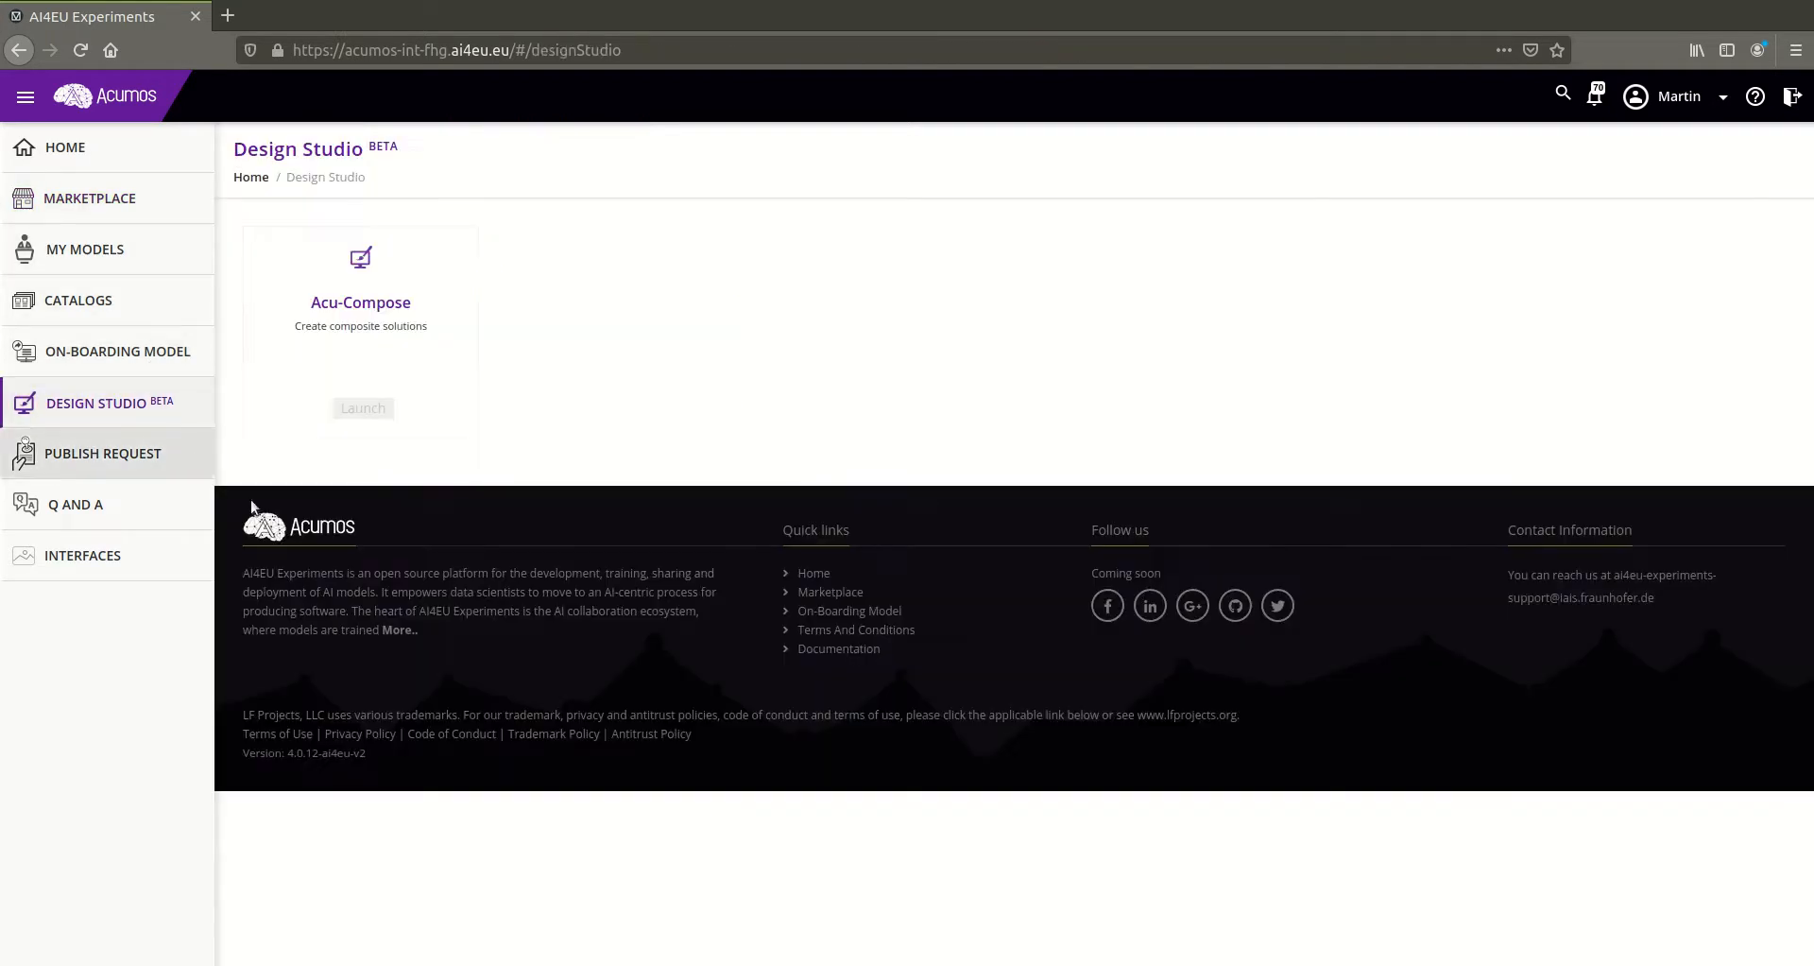
pyautogui.click(363, 412)
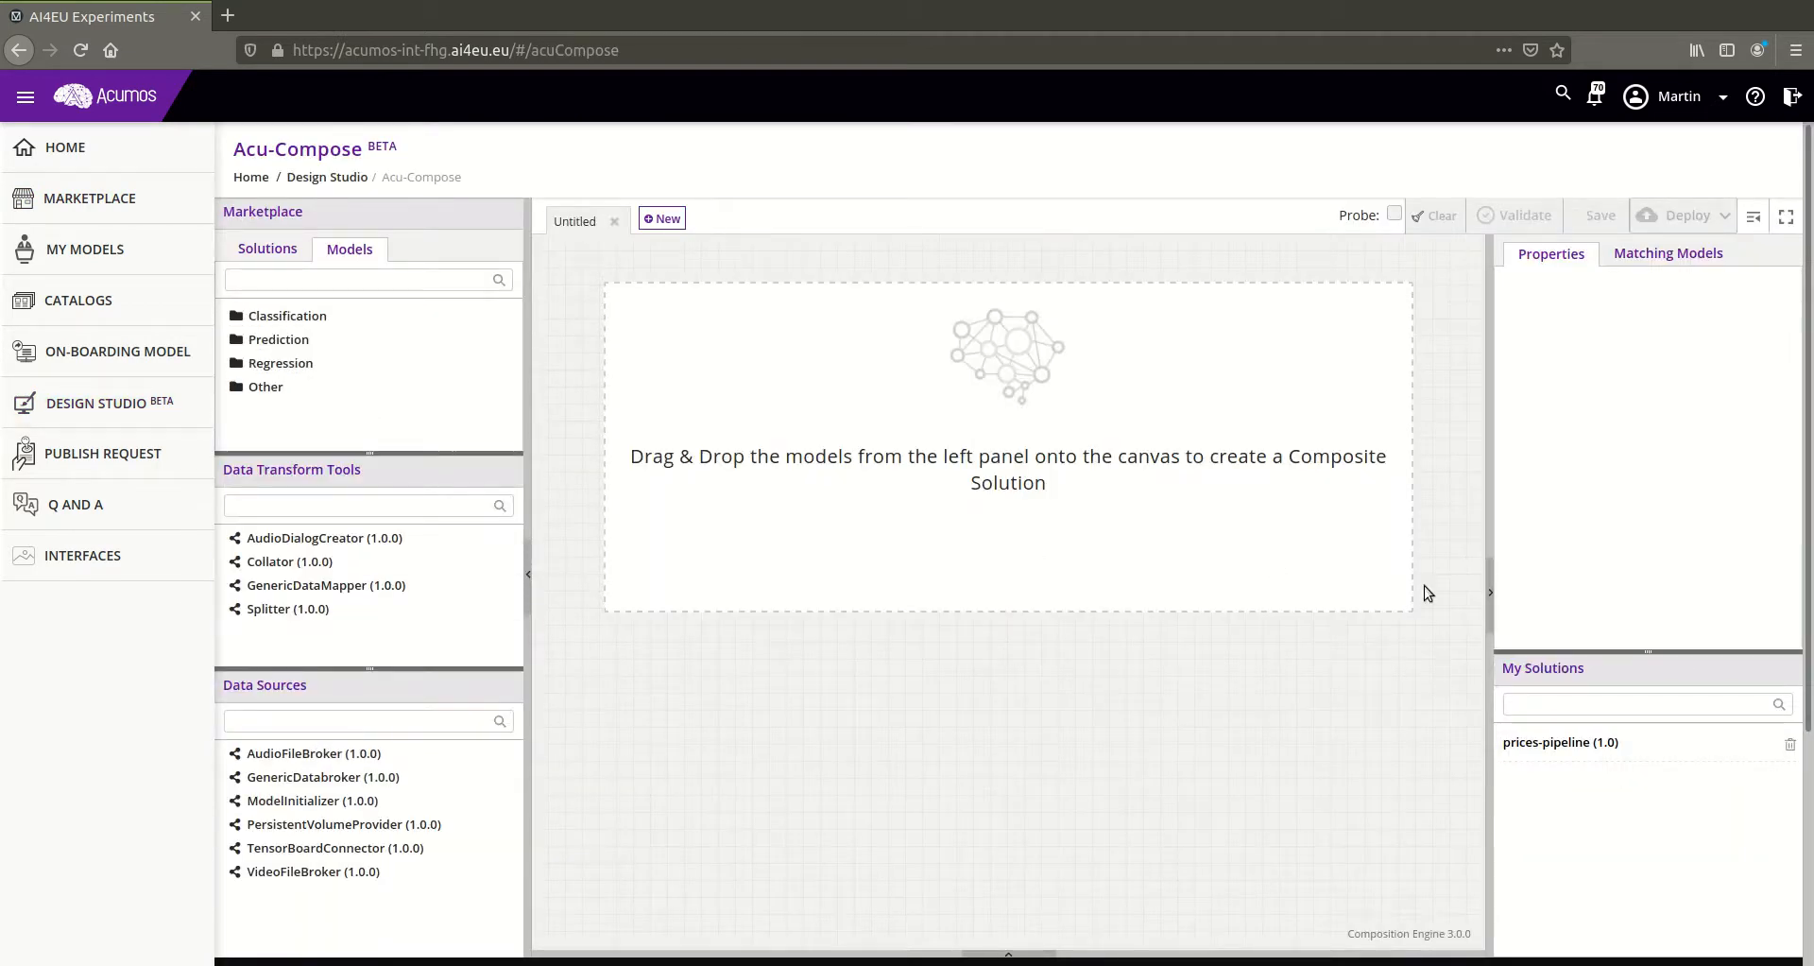
pyautogui.click(1490, 593)
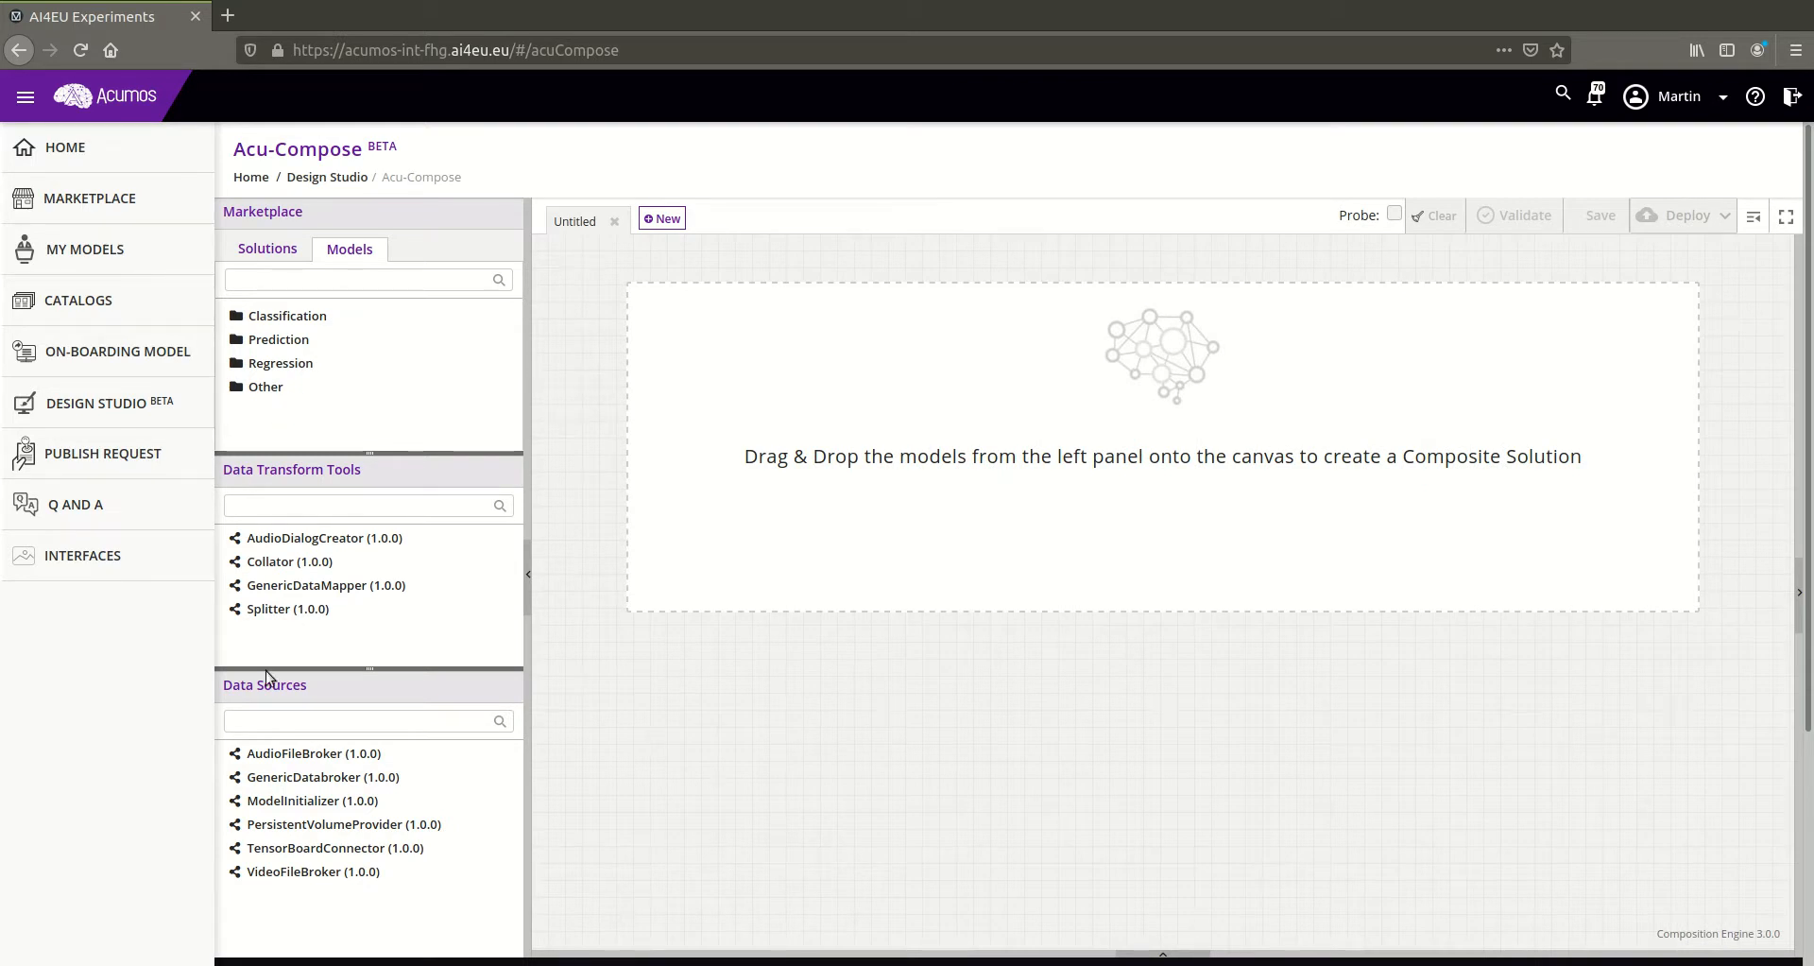
# Place the VideoFileBroker data source and the VideoSegmentation and VideoObjectRecognition classification models in a row on the canvas
pyautogui.moveTo(276, 876); pyautogui.dragTo(635, 560)
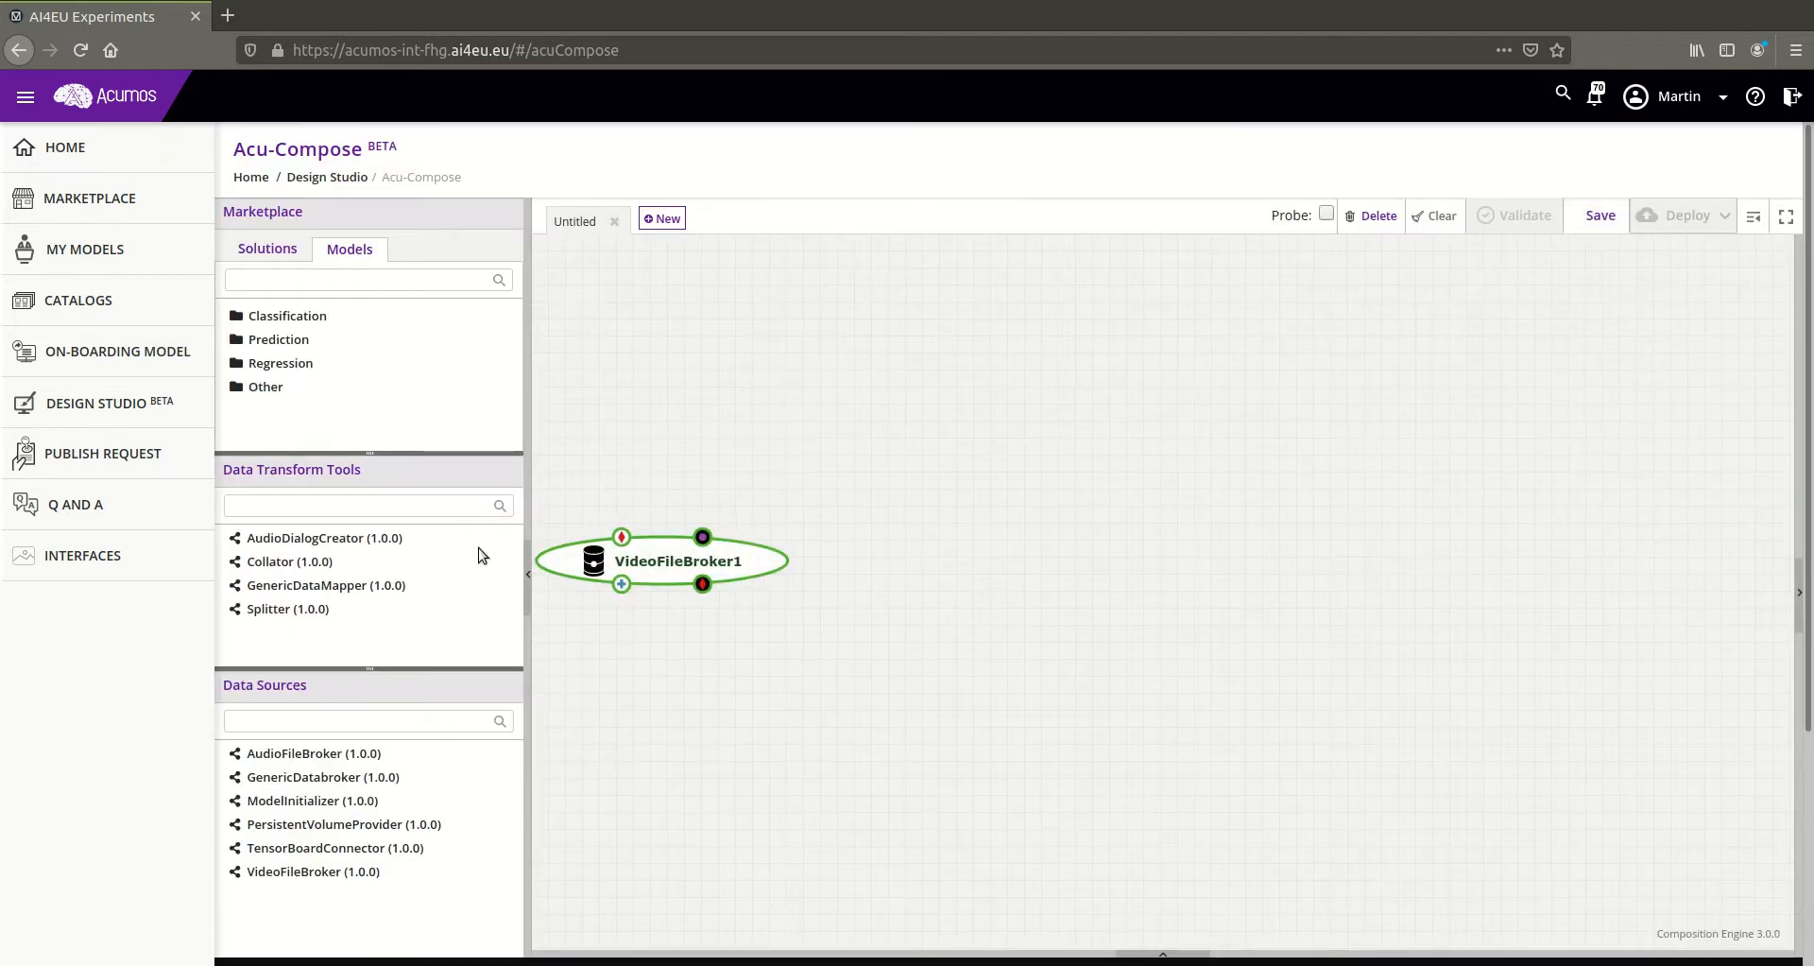
pyautogui.click(276, 319)
pyautogui.scroll(-2, 350, 382)
pyautogui.scroll(-1, 351, 383)
pyautogui.scroll(-2, 350, 383)
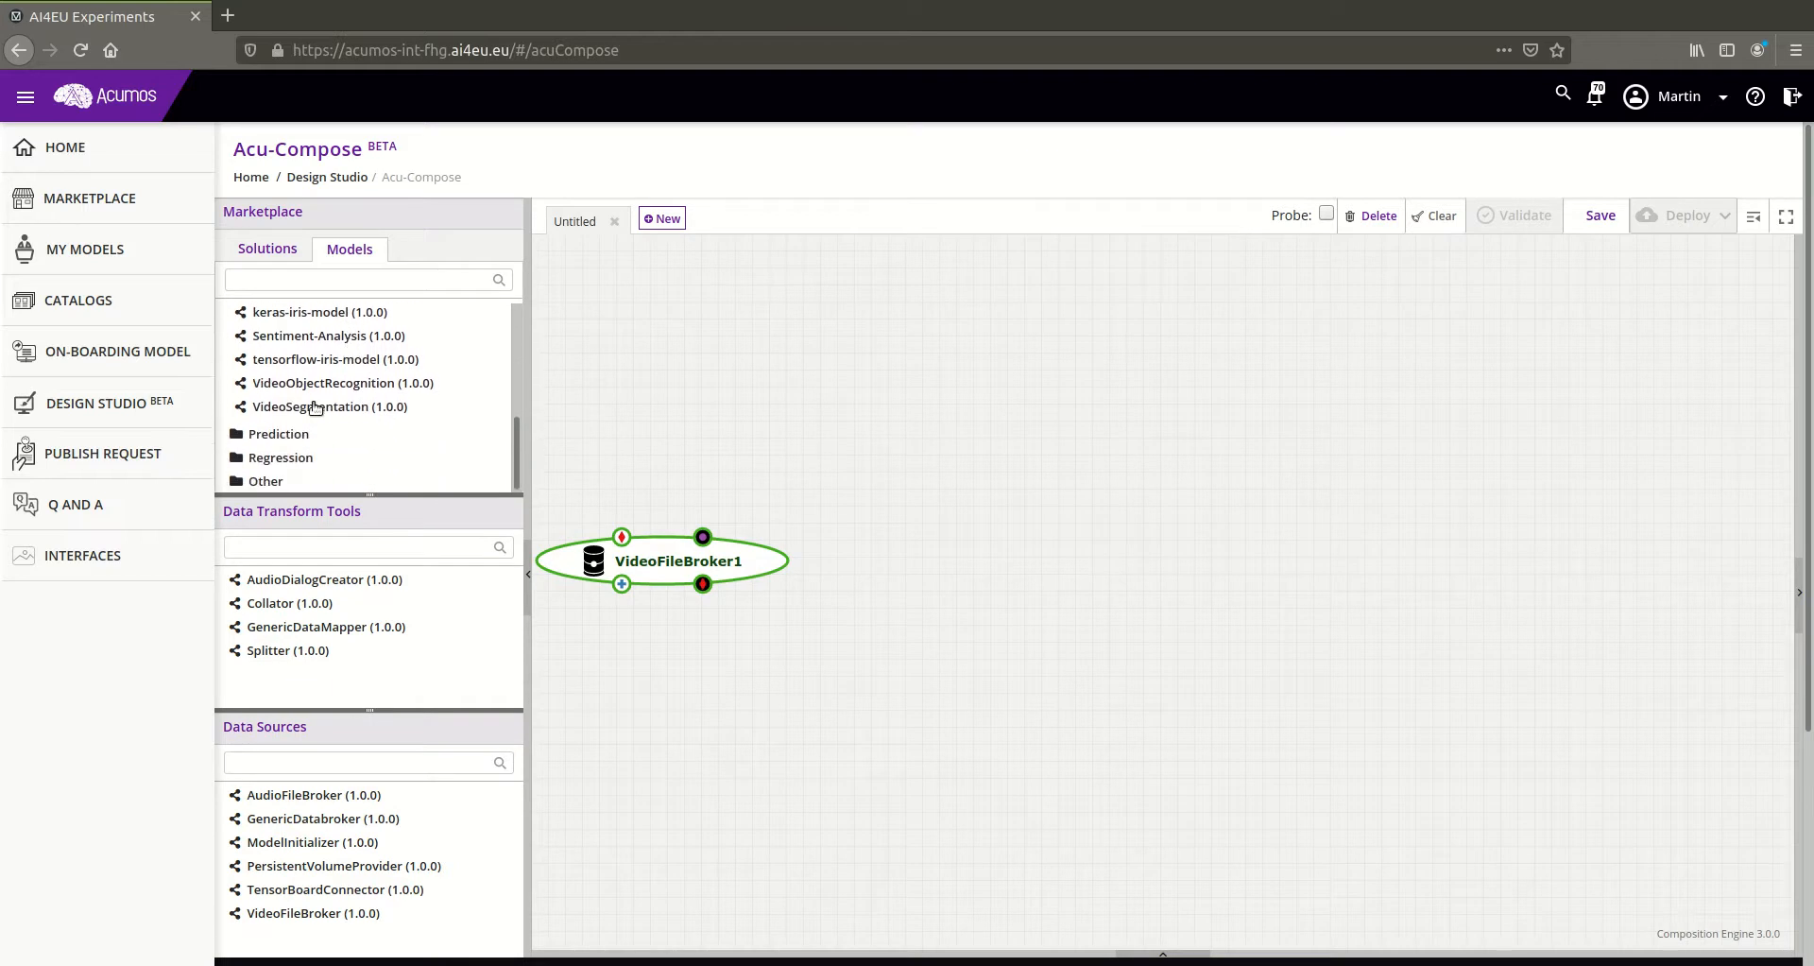
pyautogui.moveTo(304, 408); pyautogui.dragTo(926, 570)
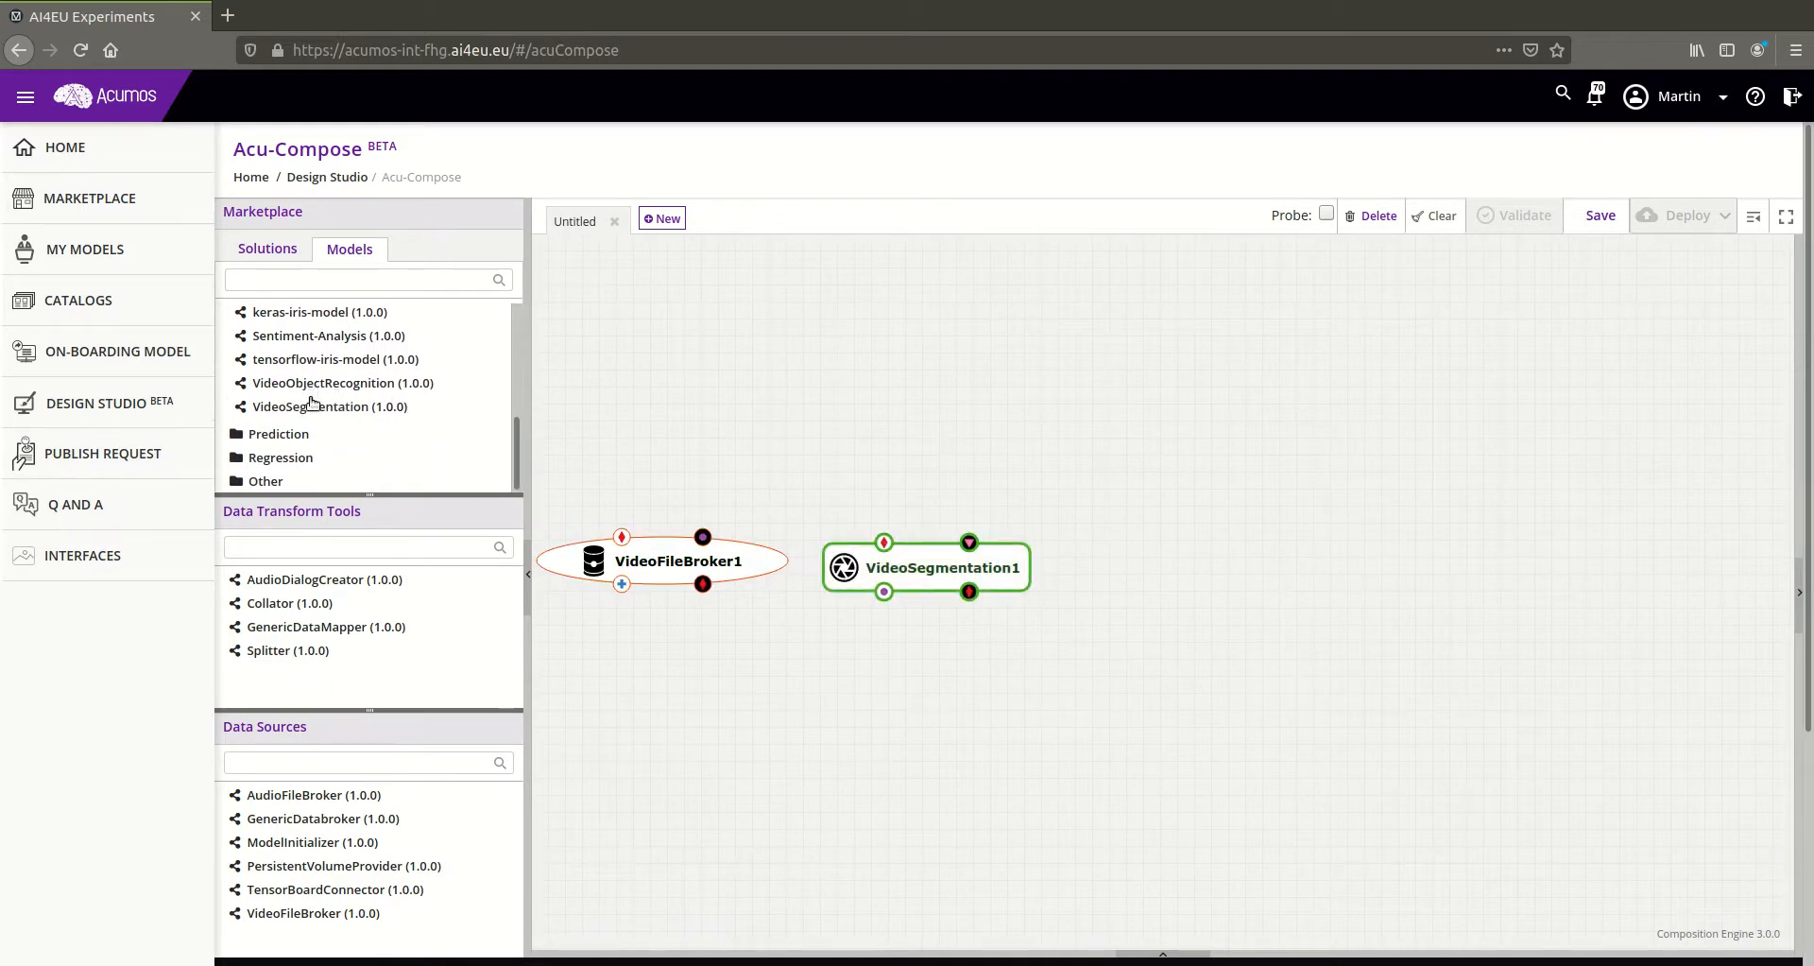
pyautogui.moveTo(313, 387); pyautogui.dragTo(1219, 567)
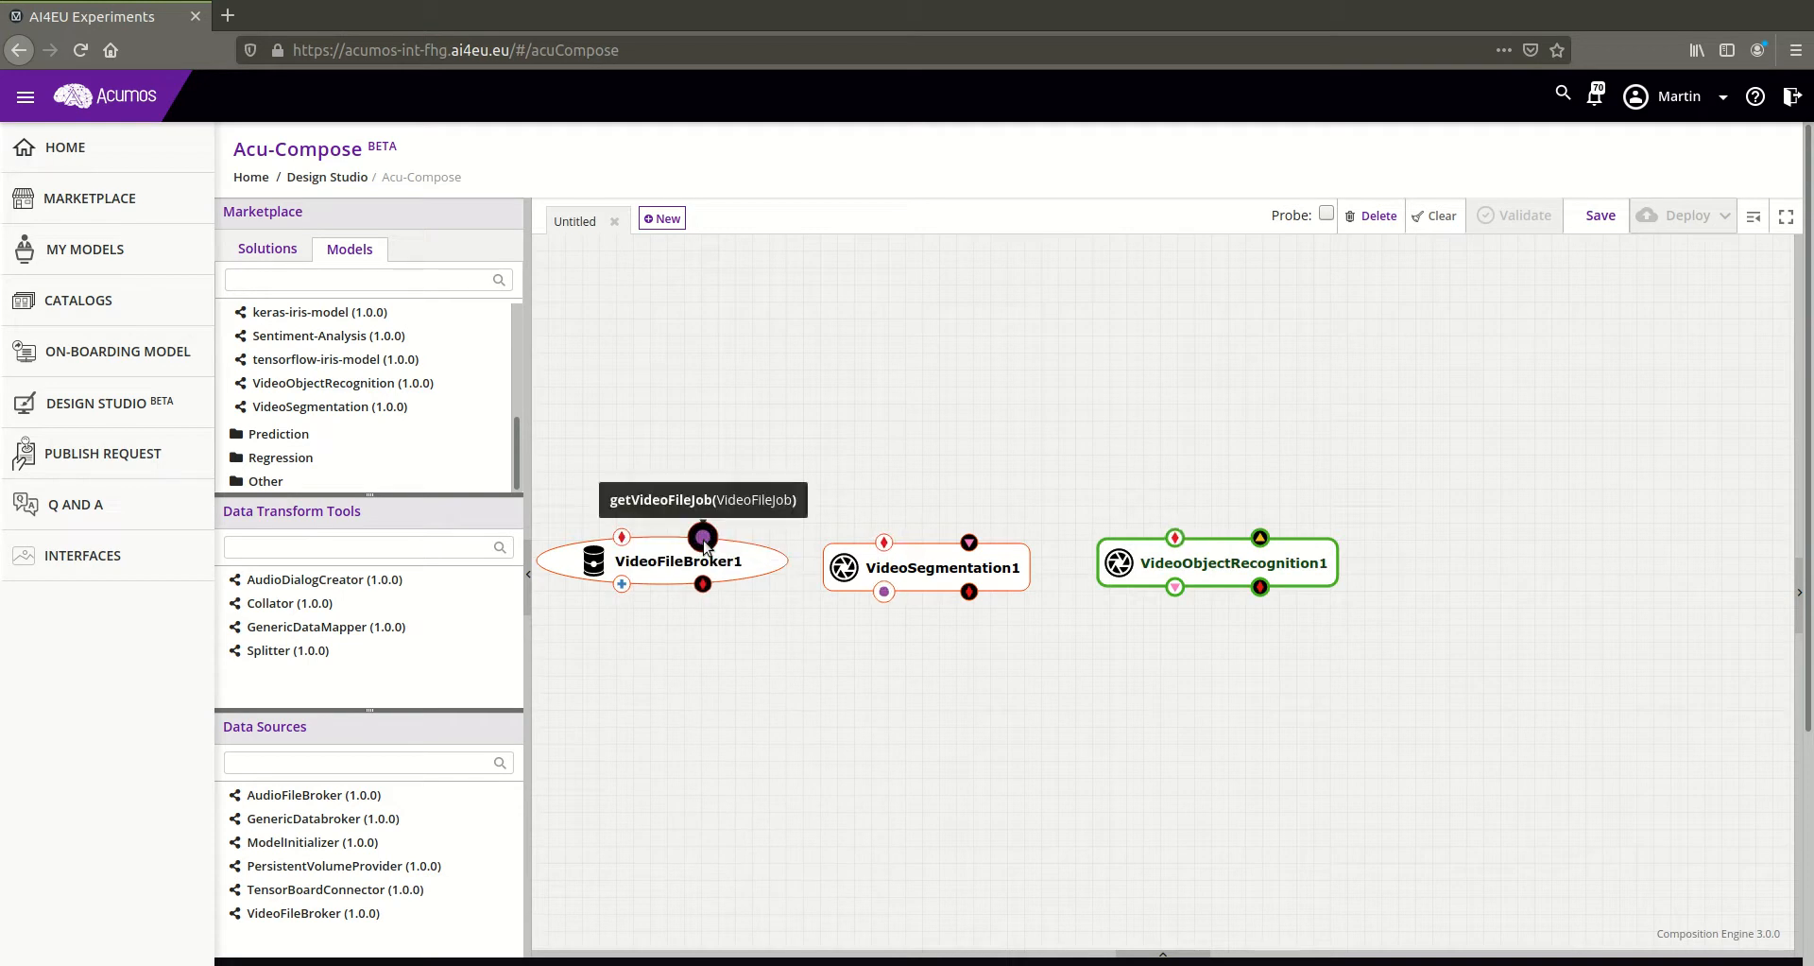
# Connect VideoFileBroker's getVideoFileJob output to VideoSegmentation, and VideoSegmentation's getNextVideoSegment output to VideoObjectRecognition
pyautogui.moveTo(705, 542); pyautogui.dragTo(886, 595)
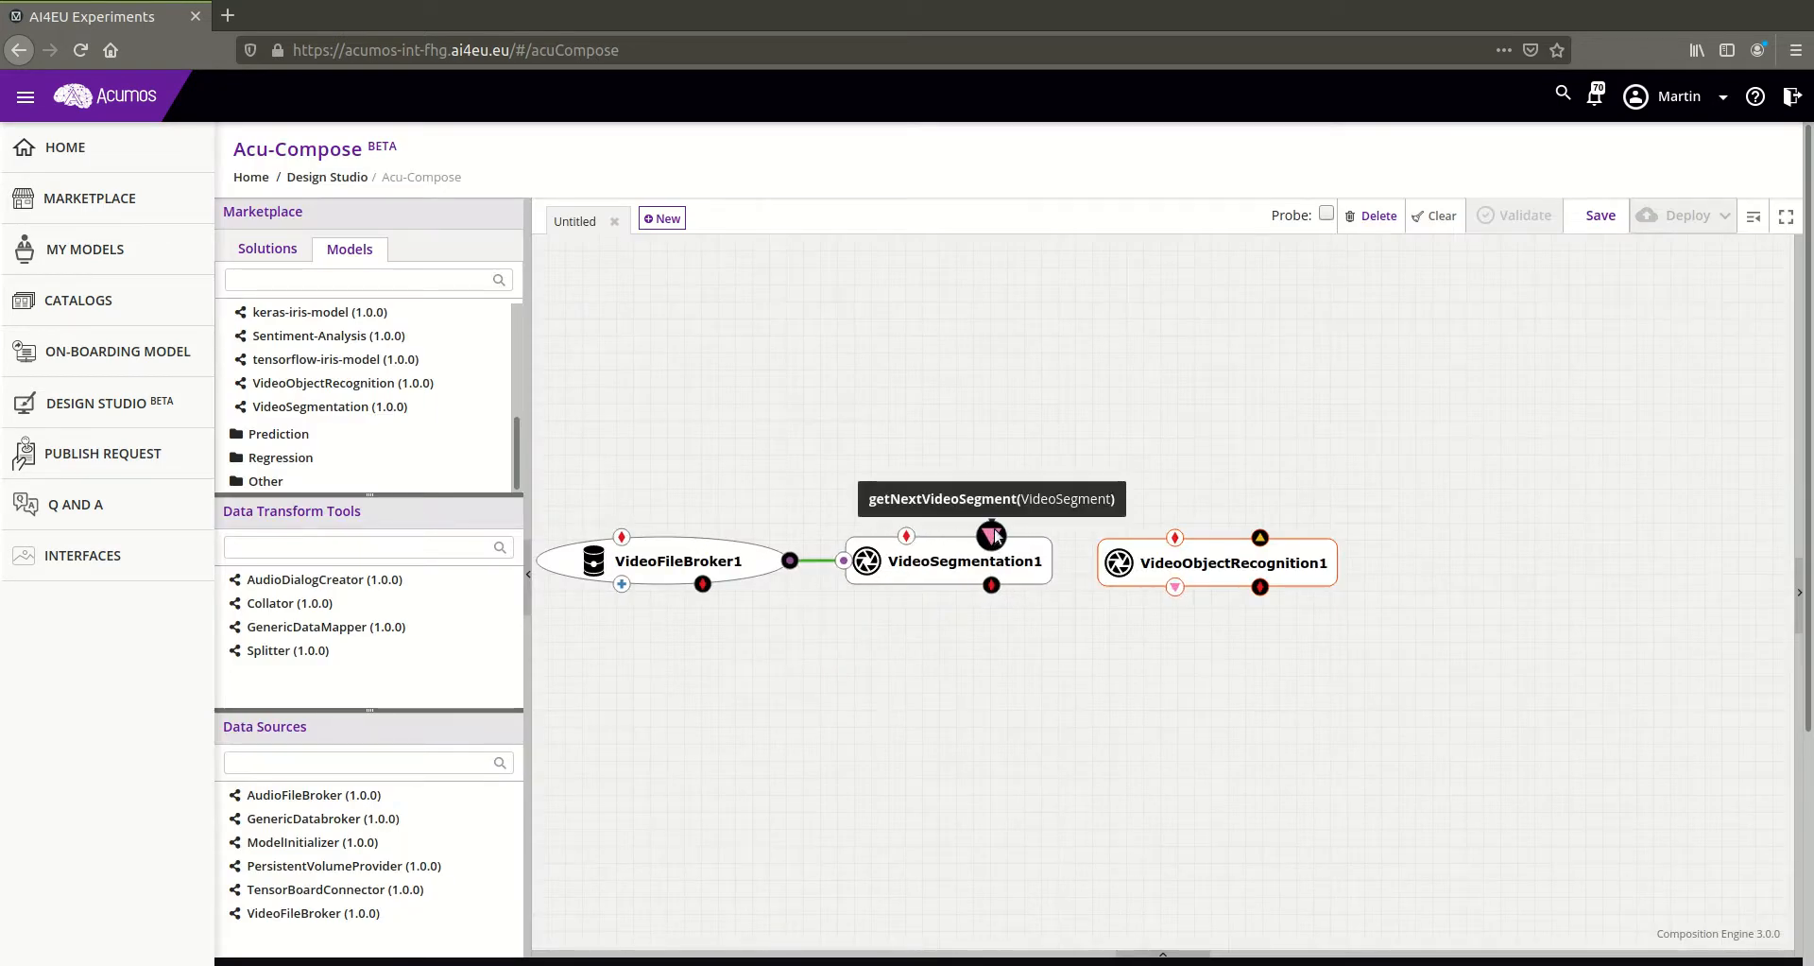
pyautogui.moveTo(994, 536); pyautogui.dragTo(1182, 589)
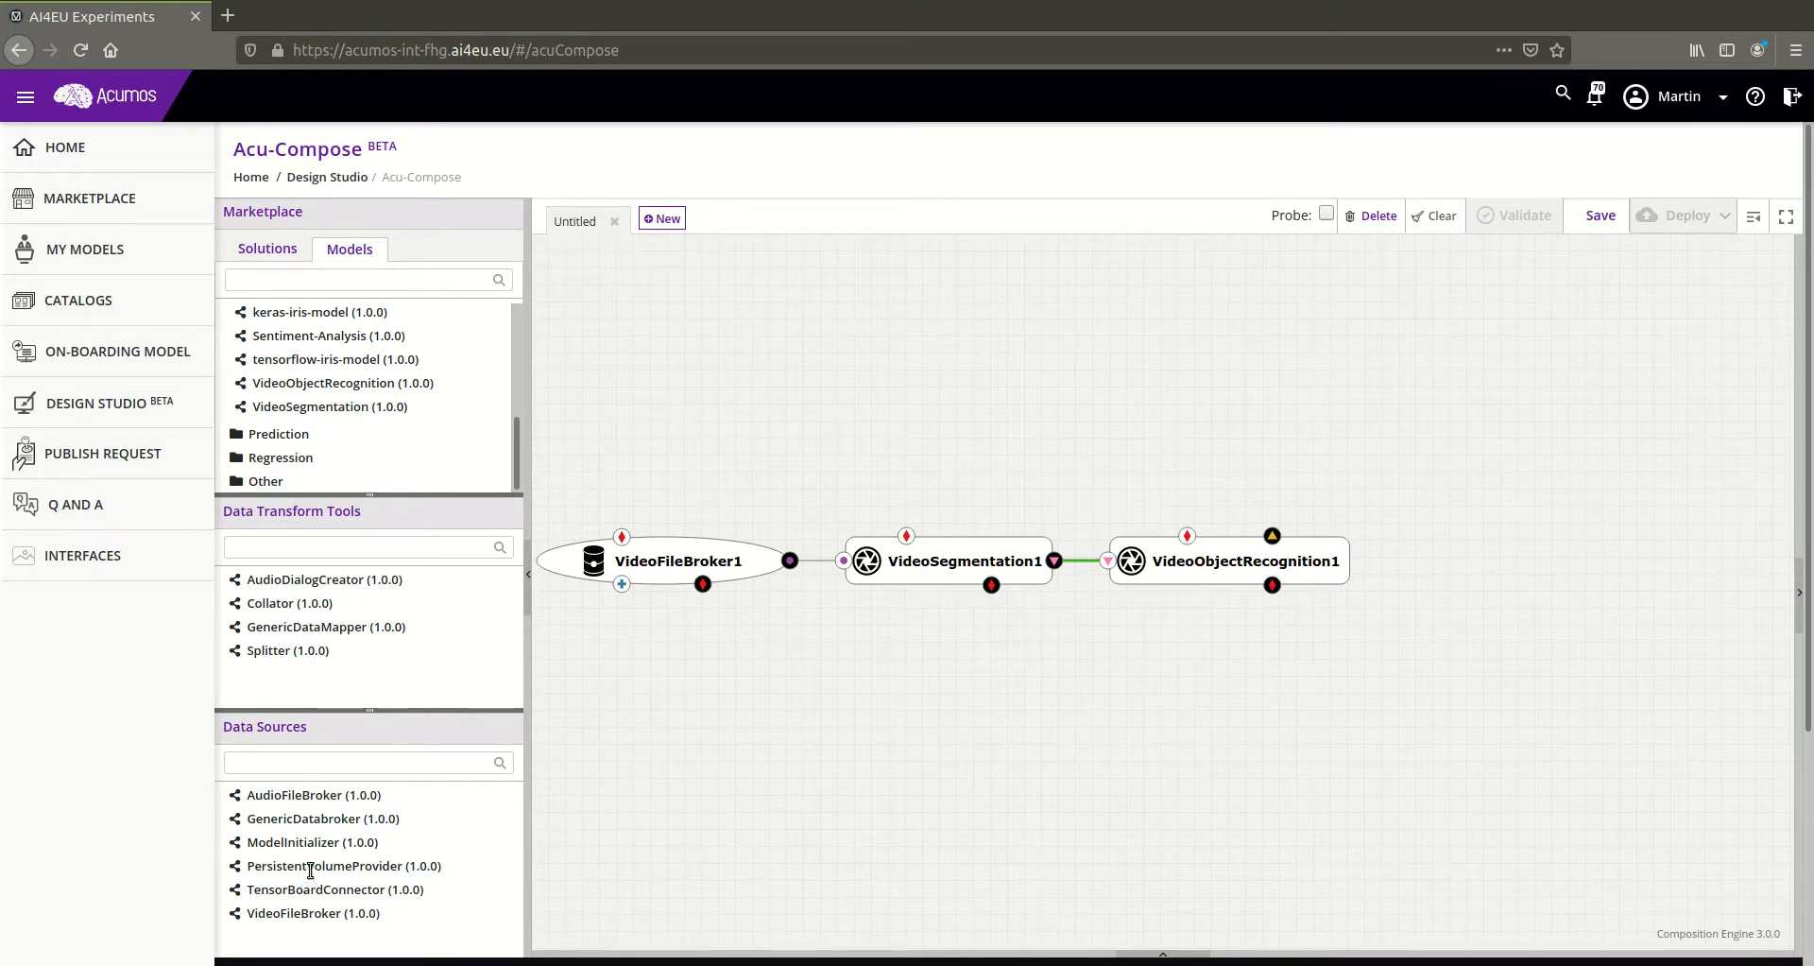
# Add a PersistentVolumeProvider below the video file broker and rename its node to /data/videos/prj1
pyautogui.moveTo(688, 738); pyautogui.dragTo(739, 733)
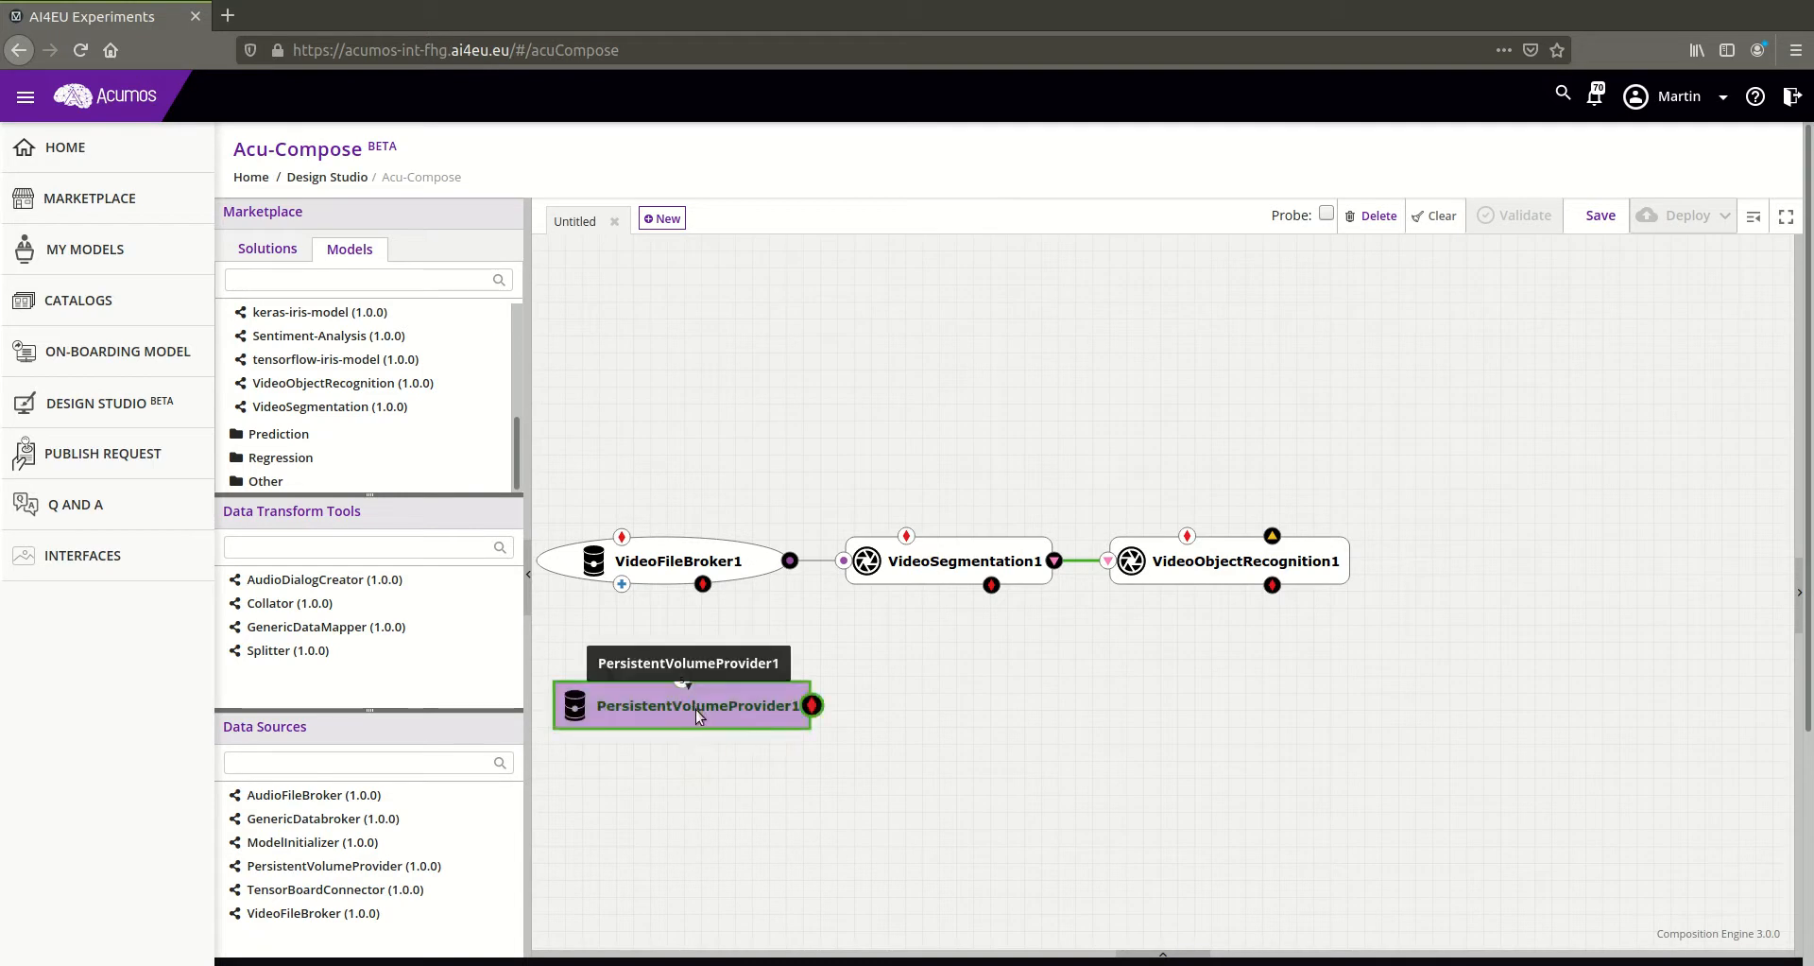
pyautogui.doubleClick(695, 708)
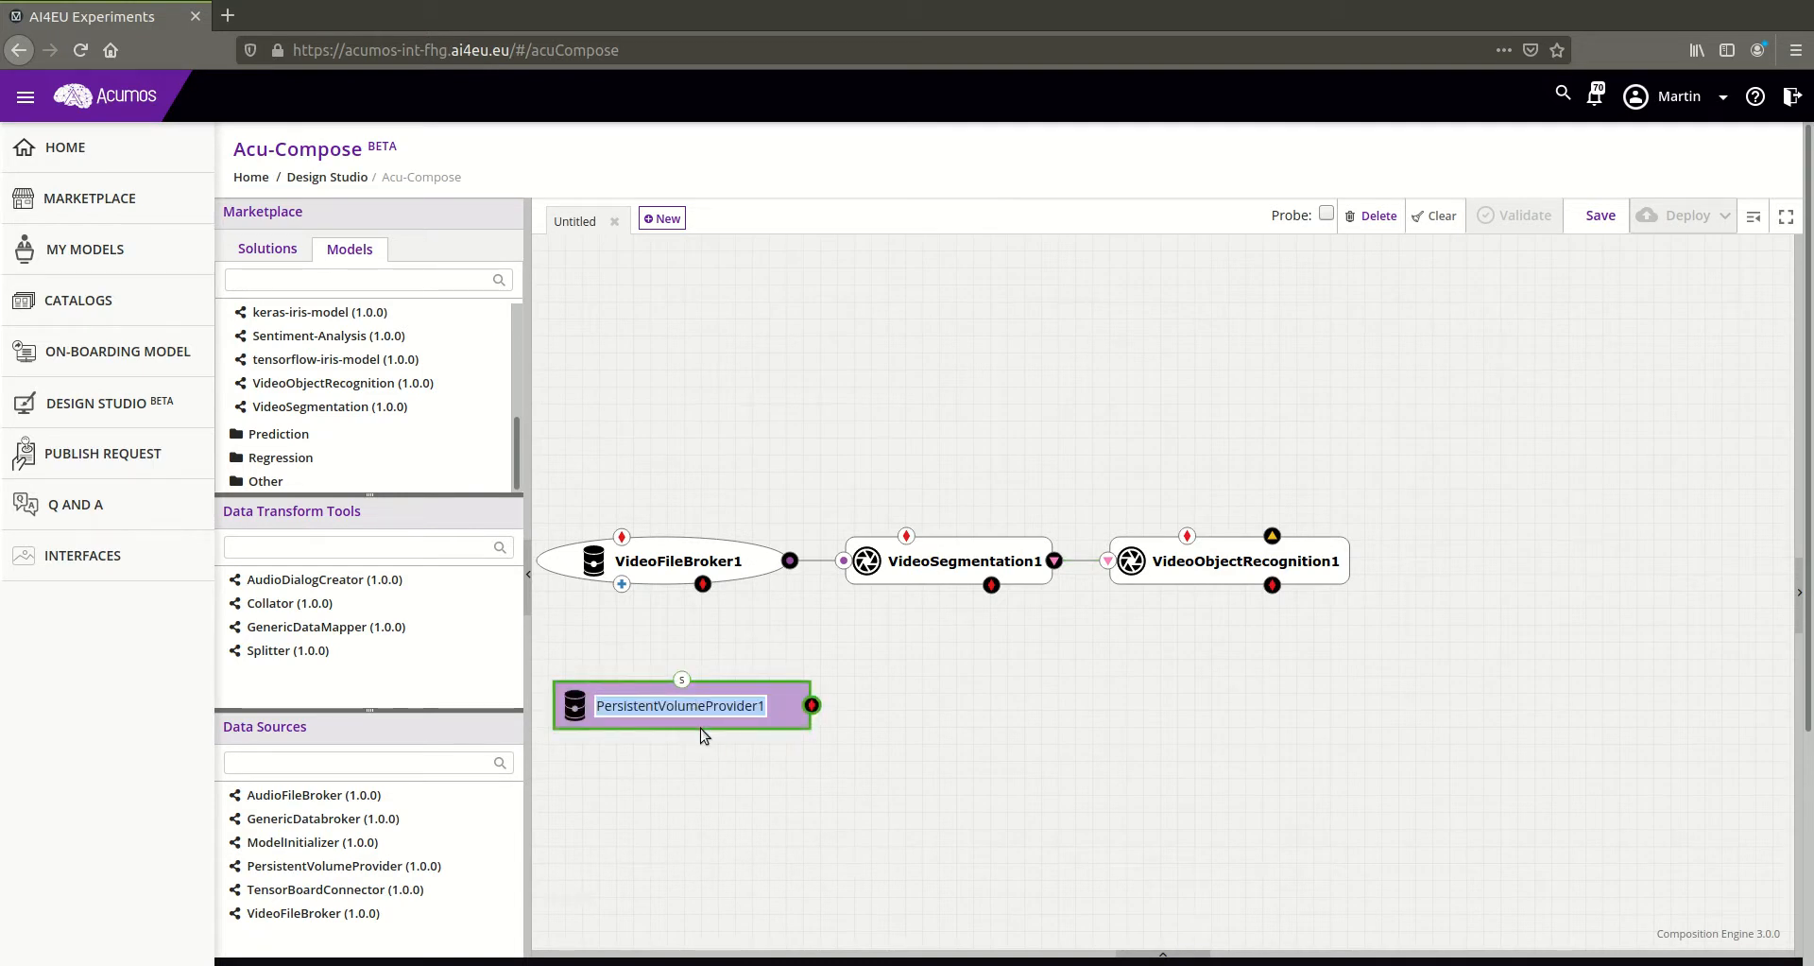
pyautogui.press('BackSpace')
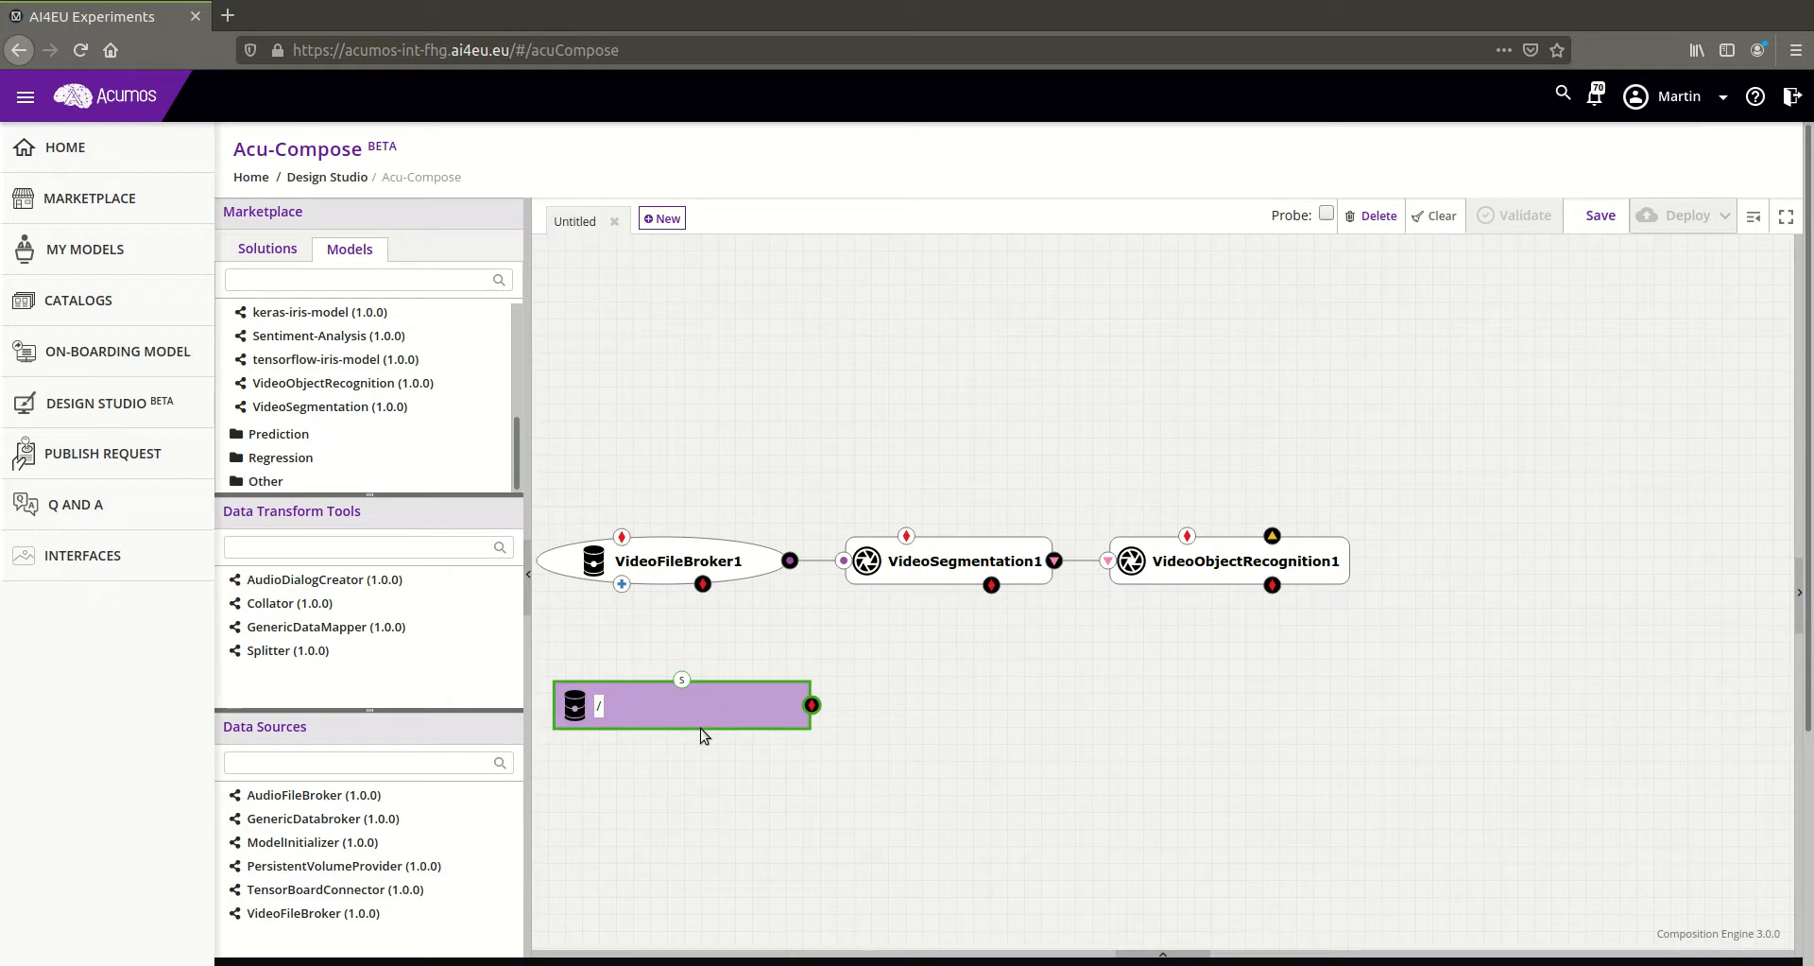
pyautogui.write('/data/')
pyautogui.write('videos/prj1')
pyautogui.press('Return')
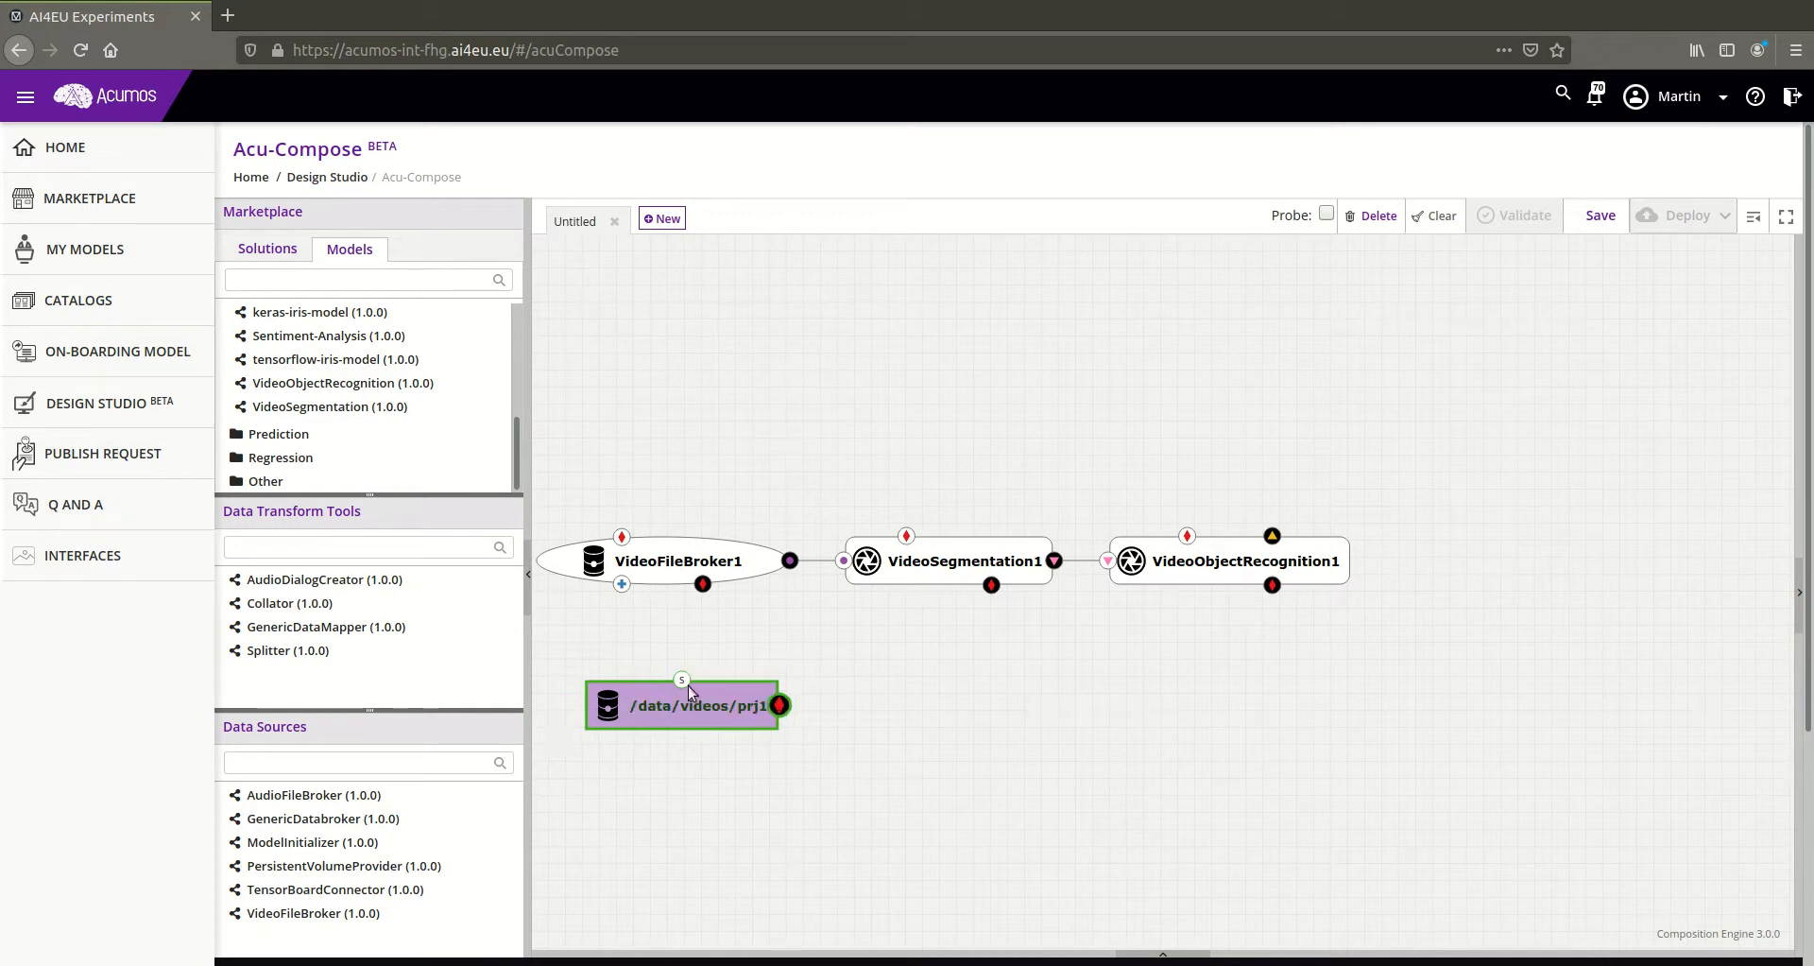
# Connect the /data/videos/prj1 node's output to the config inputs of VideoFileBroker, VideoSegmentation and VideoObjectRecognition
pyautogui.moveTo(784, 708); pyautogui.dragTo(623, 538)
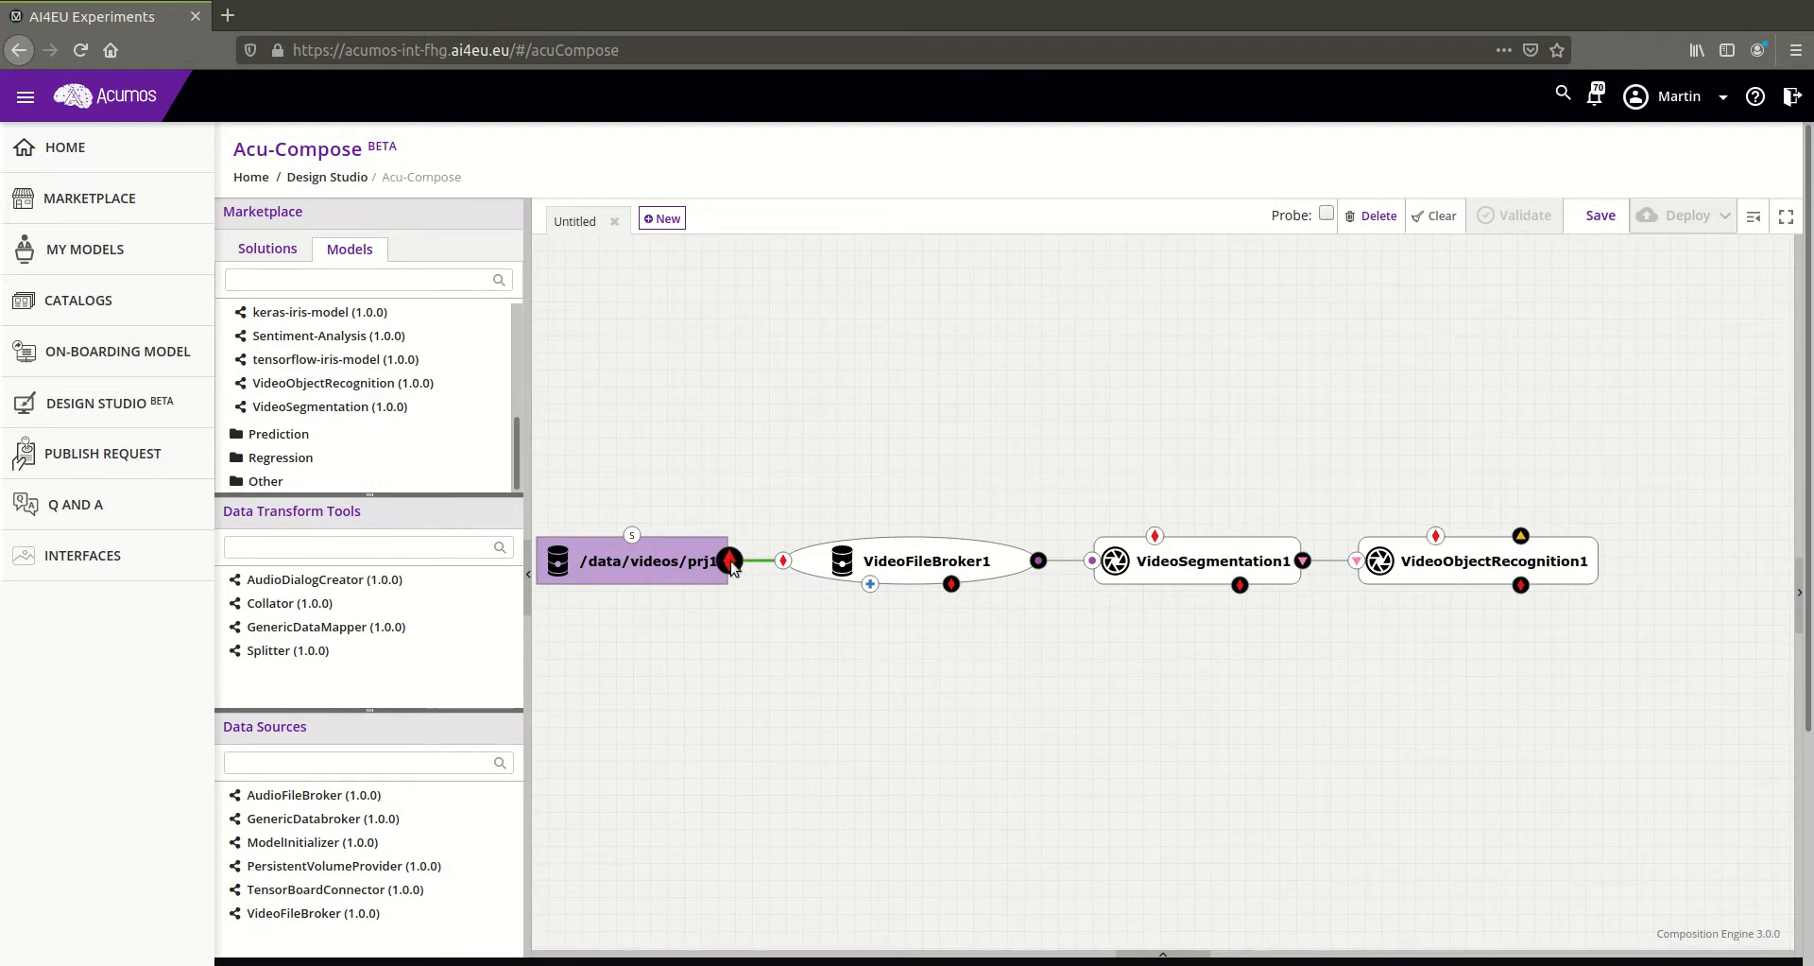
pyautogui.moveTo(730, 560); pyautogui.dragTo(1156, 543)
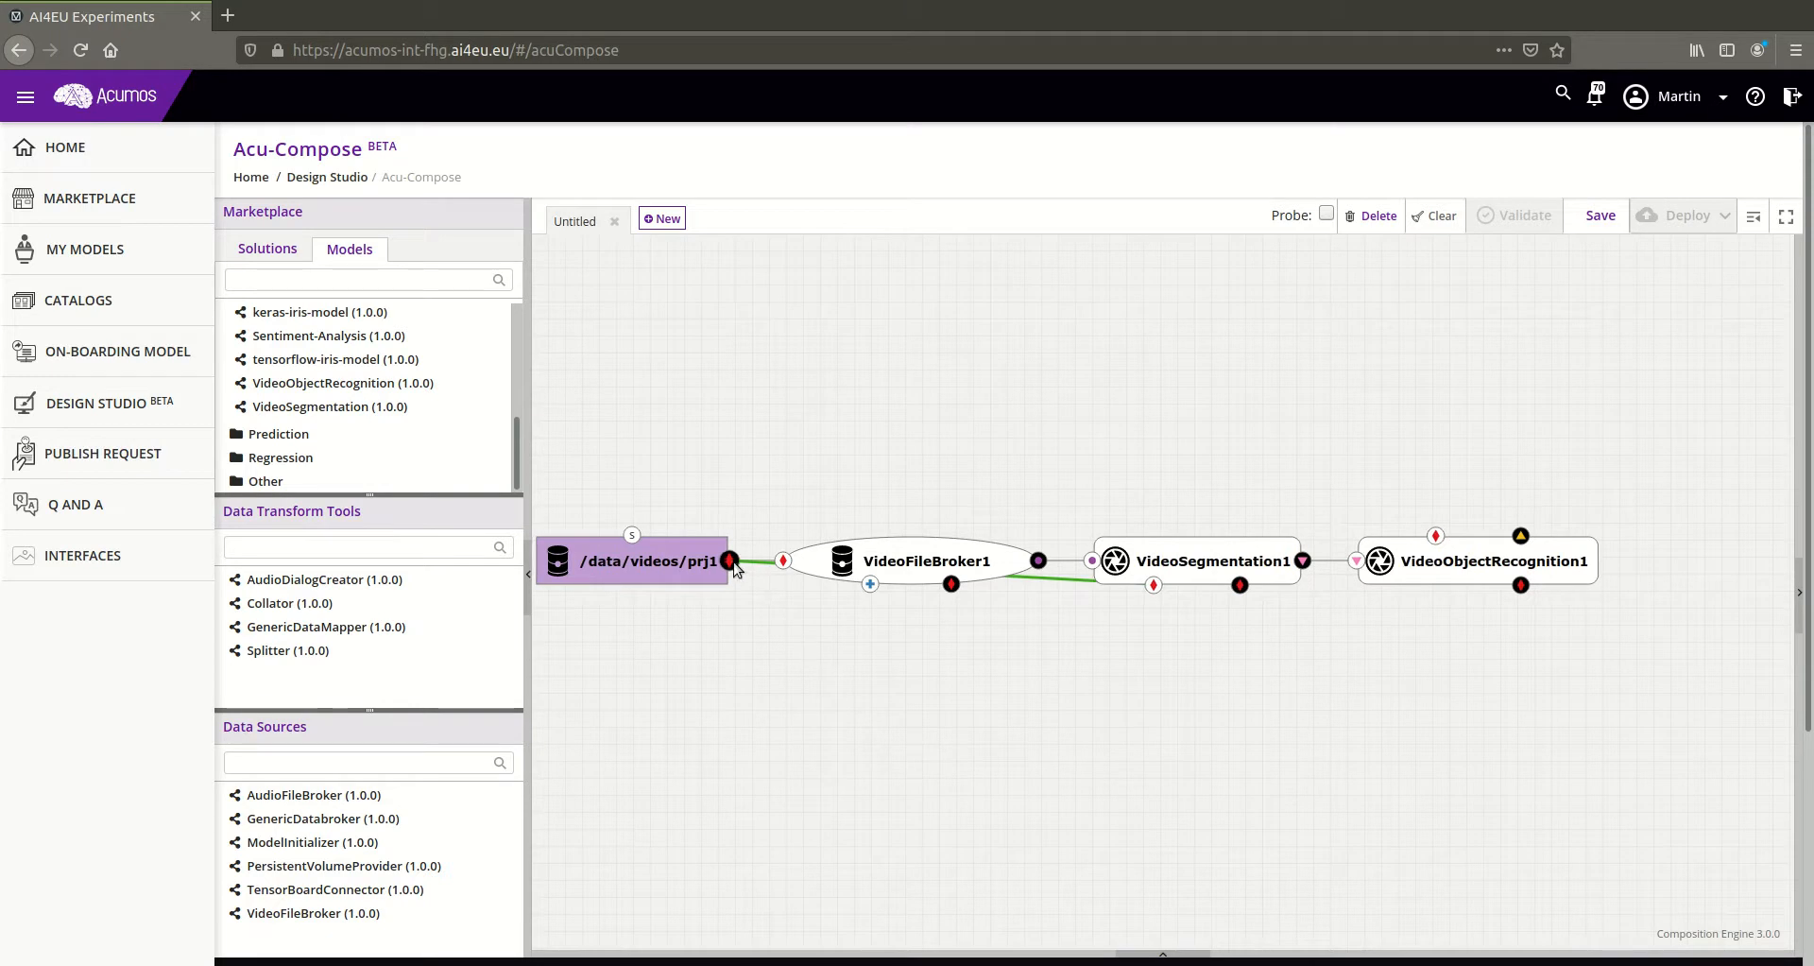
pyautogui.moveTo(730, 560); pyautogui.dragTo(1466, 520)
pyautogui.moveTo(1436, 539); pyautogui.dragTo(1436, 539)
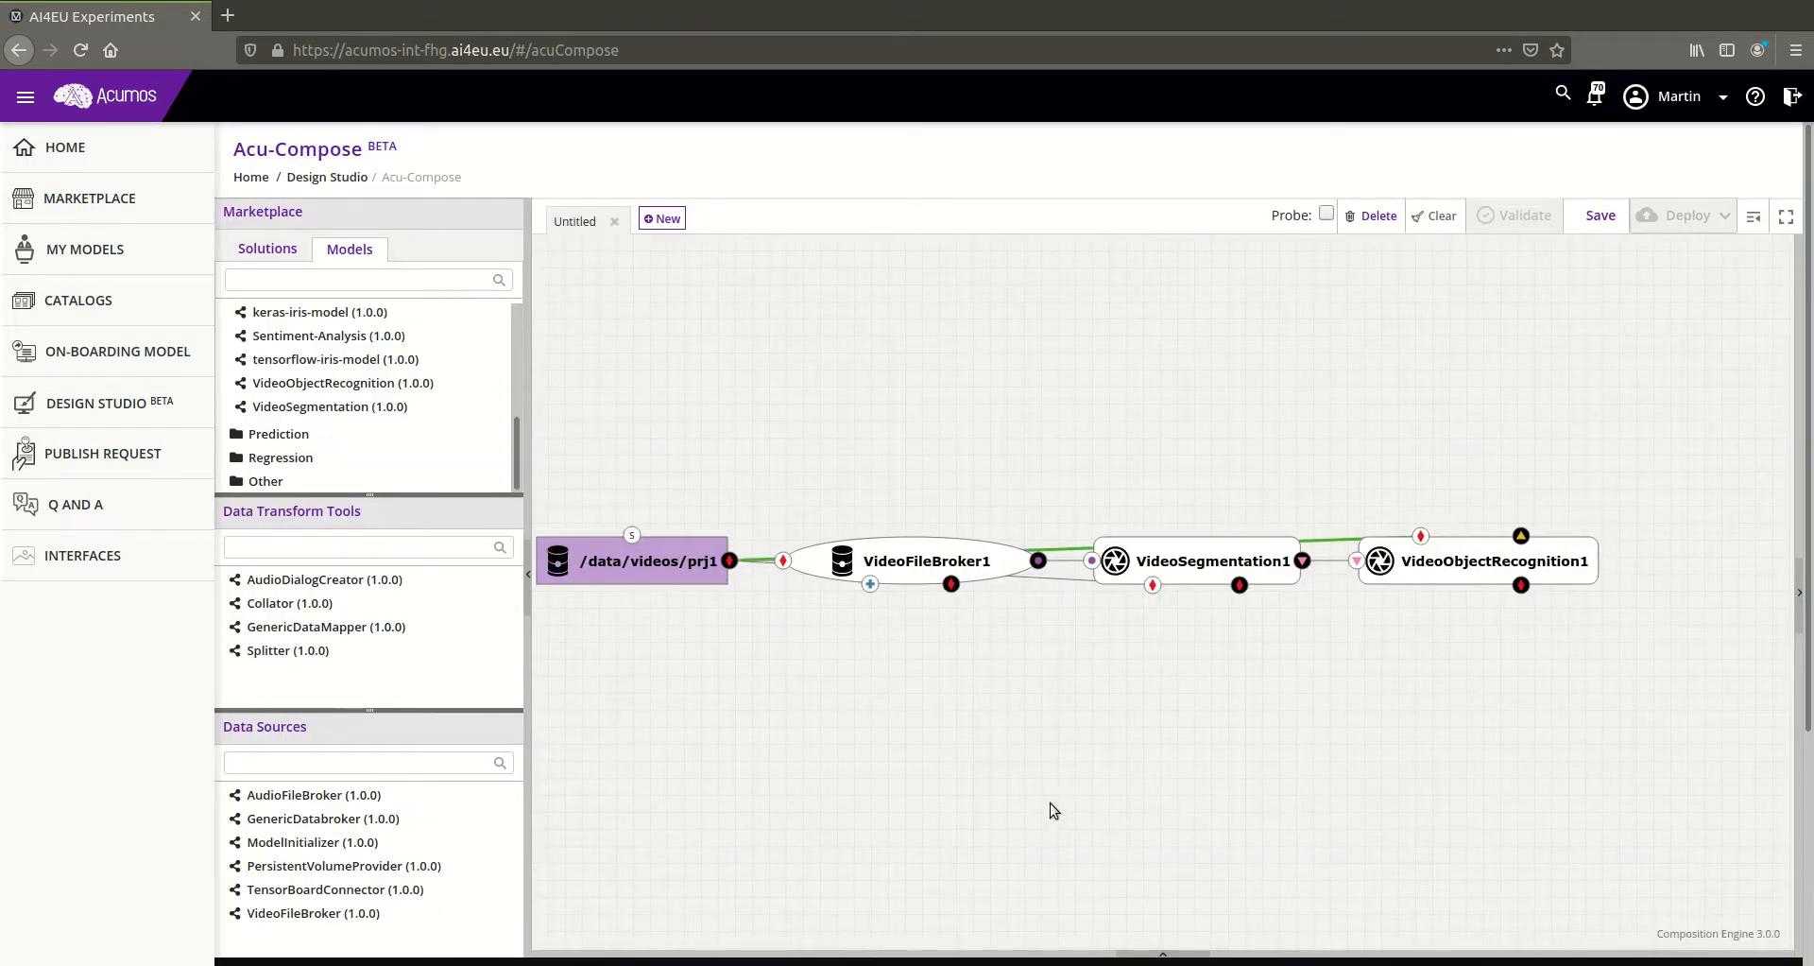
# Rearrange the nodes so /data/videos/prj1 sits below the video pipeline and its three connections are clearly separated
pyautogui.moveTo(649, 574); pyautogui.dragTo(898, 754)
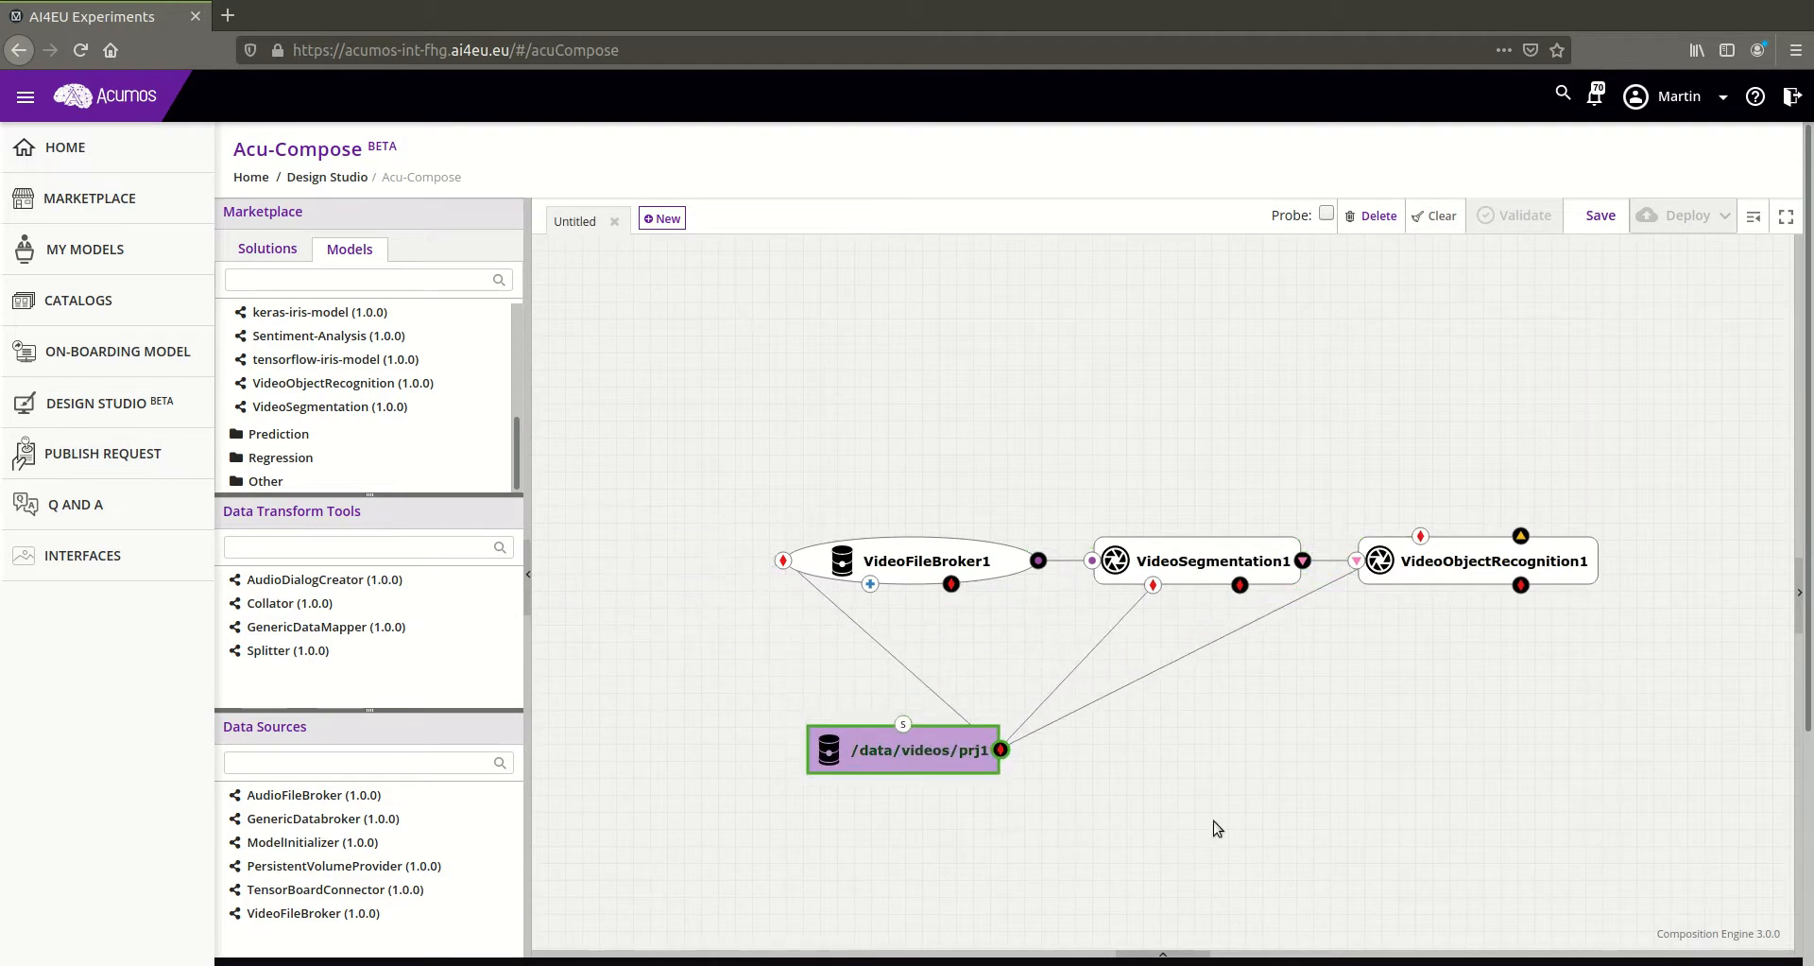
pyautogui.moveTo(1337, 677); pyautogui.dragTo(1360, 571)
pyautogui.click(1587, 661)
pyautogui.moveTo(1600, 653); pyautogui.dragTo(1616, 600)
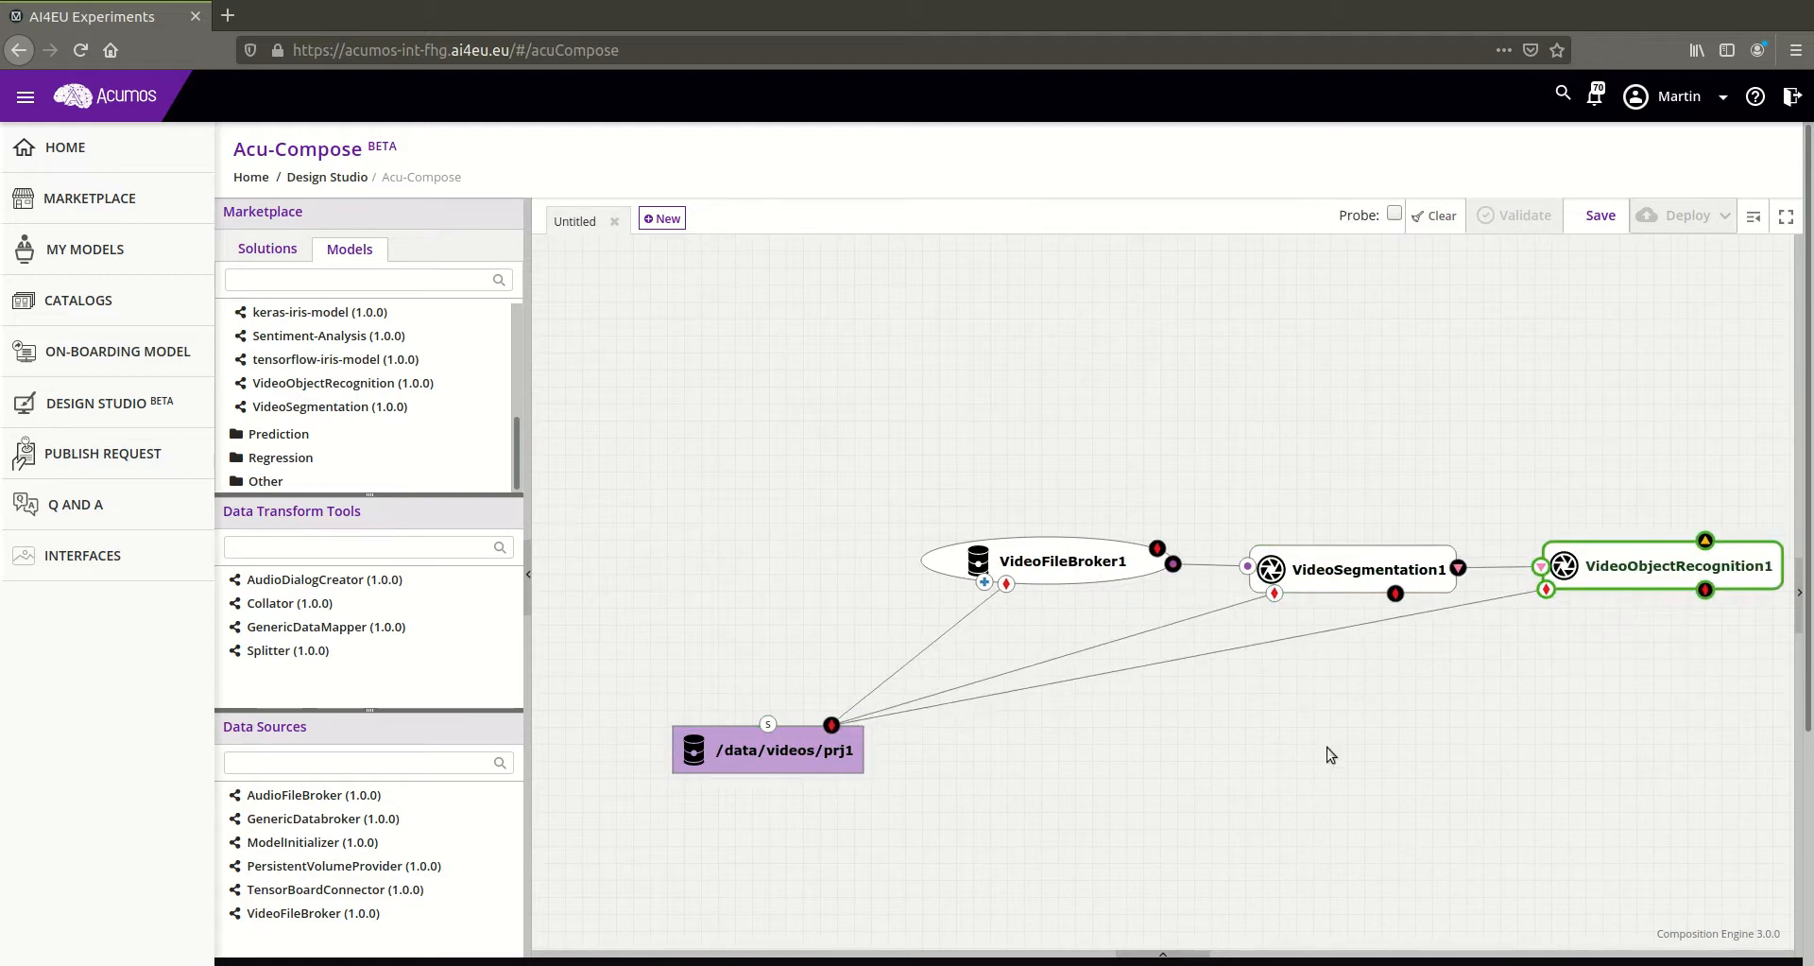
pyautogui.click(807, 756)
pyautogui.moveTo(807, 754); pyautogui.dragTo(1006, 773)
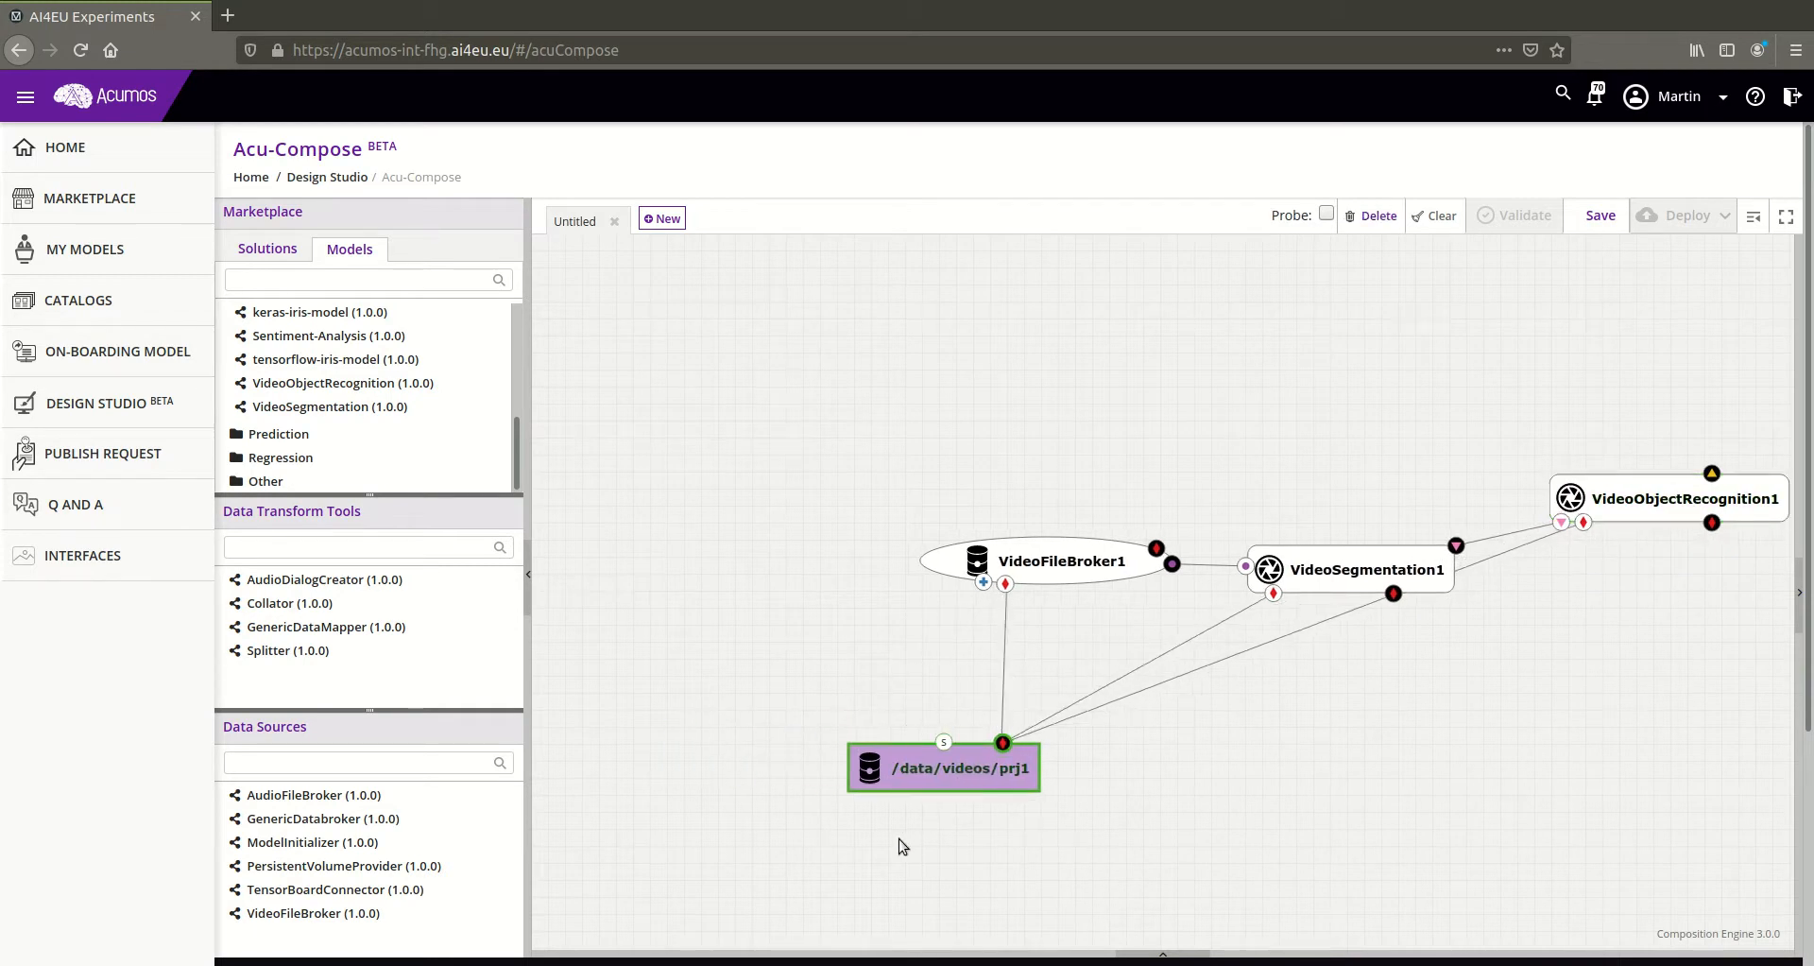
pyautogui.click(1616, 503)
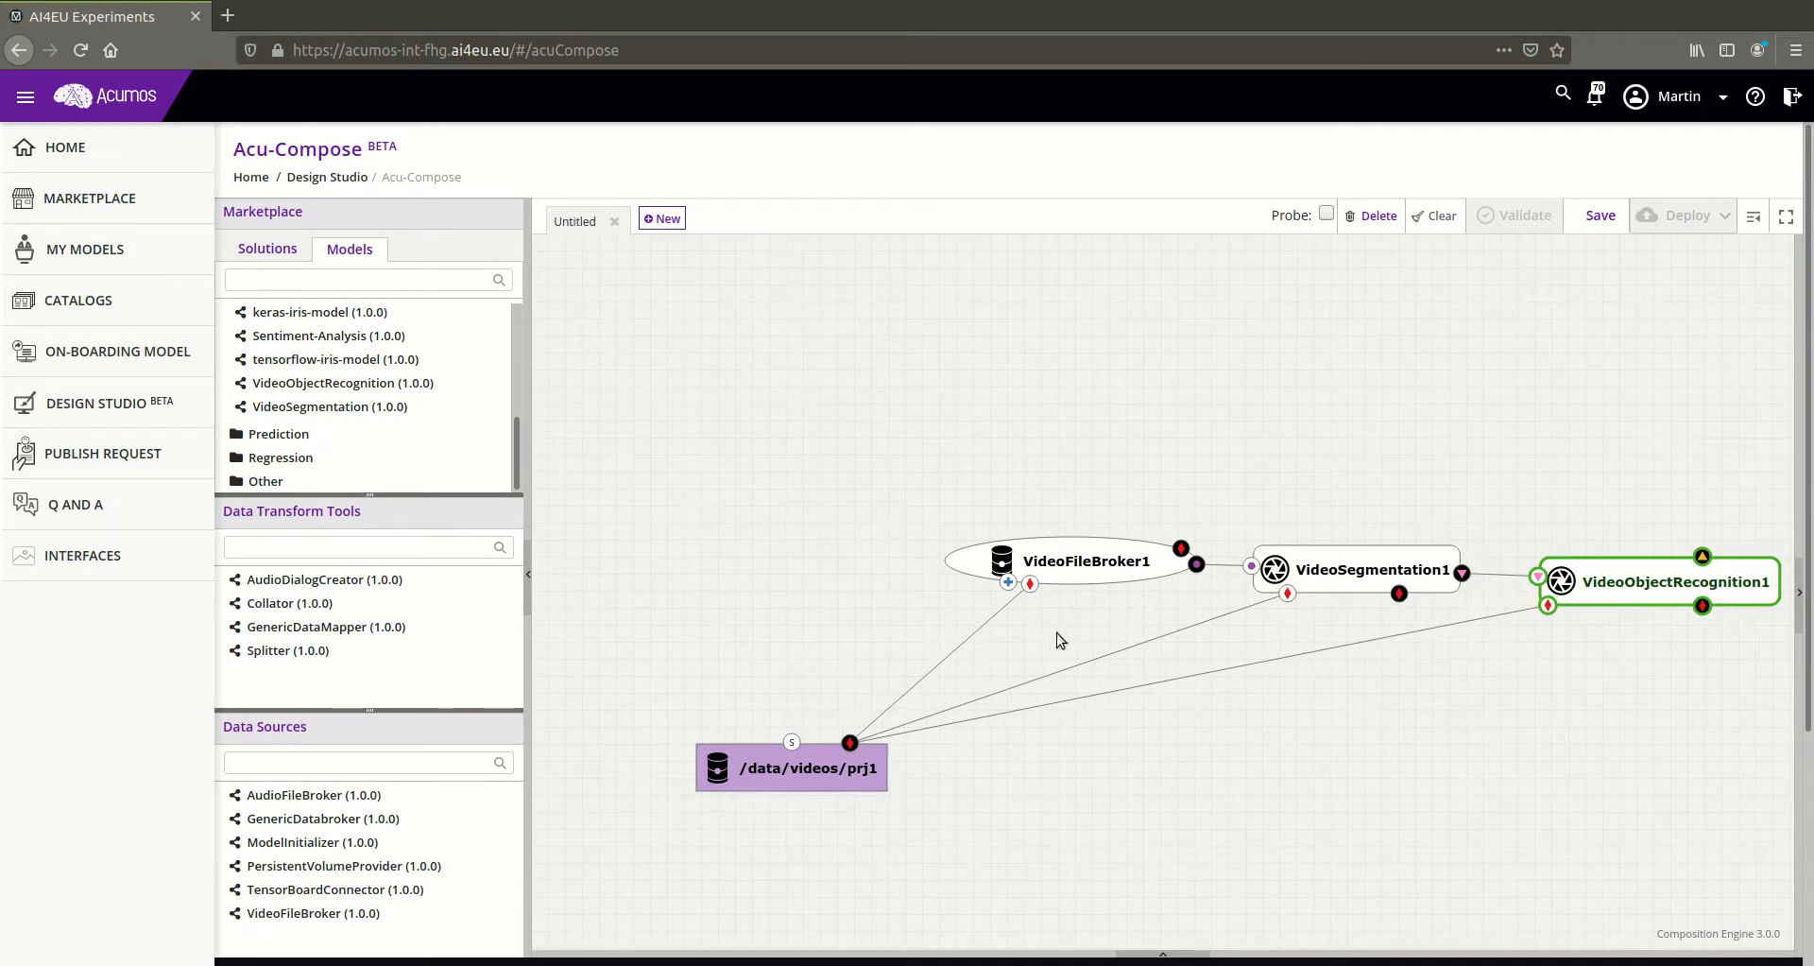
pyautogui.moveTo(1111, 744); pyautogui.dragTo(975, 745)
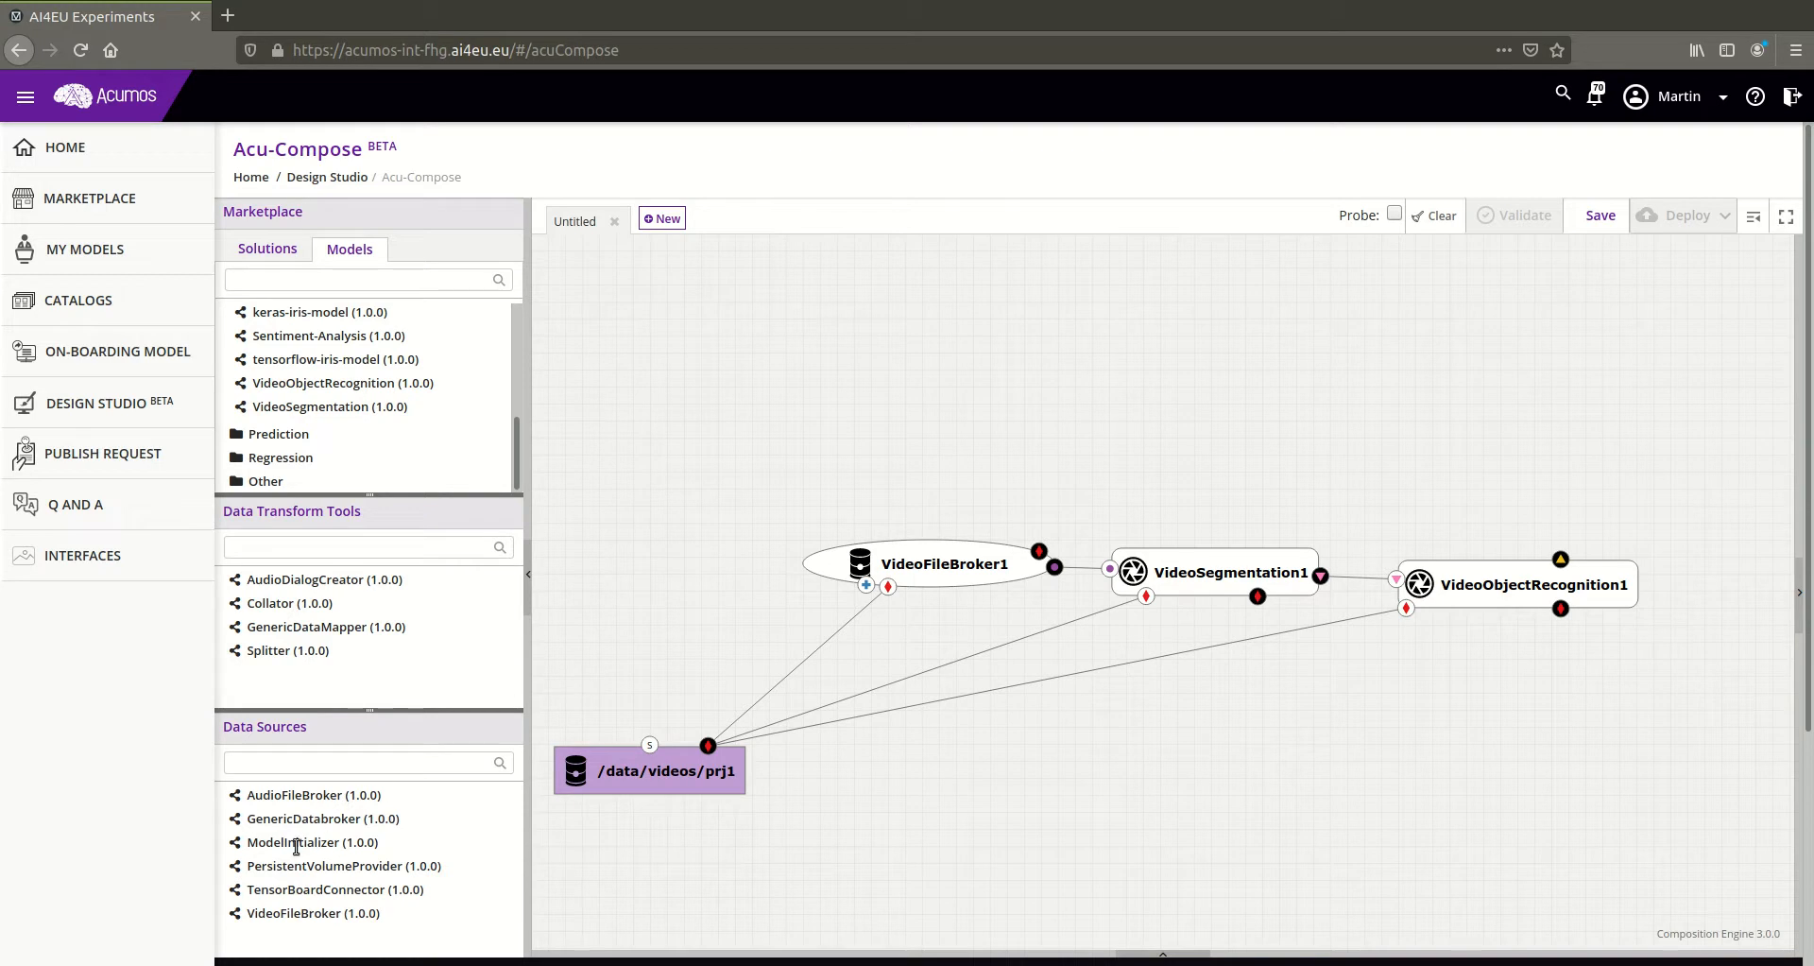
# Add a ModelInitializer, connect it to the config inputs of VideoSegmentation and VideoObjectRecognition, and position it below the pipeline
pyautogui.moveTo(285, 843); pyautogui.dragTo(1162, 802)
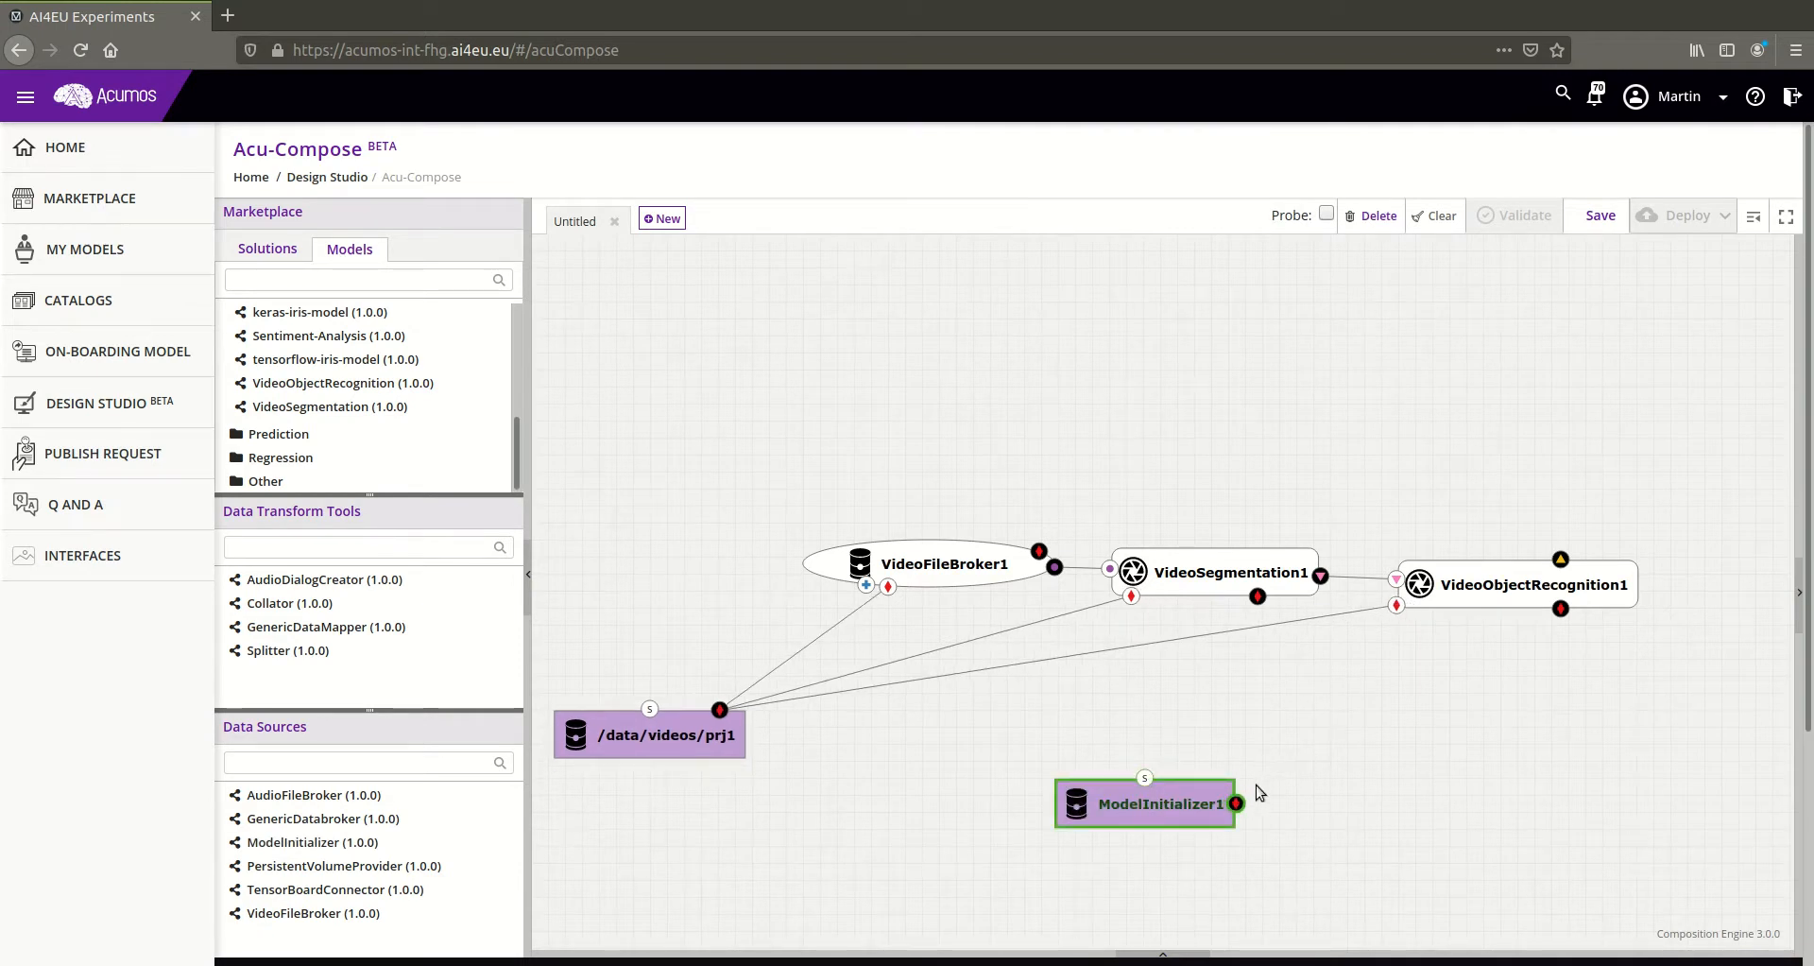
pyautogui.moveTo(1237, 805); pyautogui.dragTo(1131, 597)
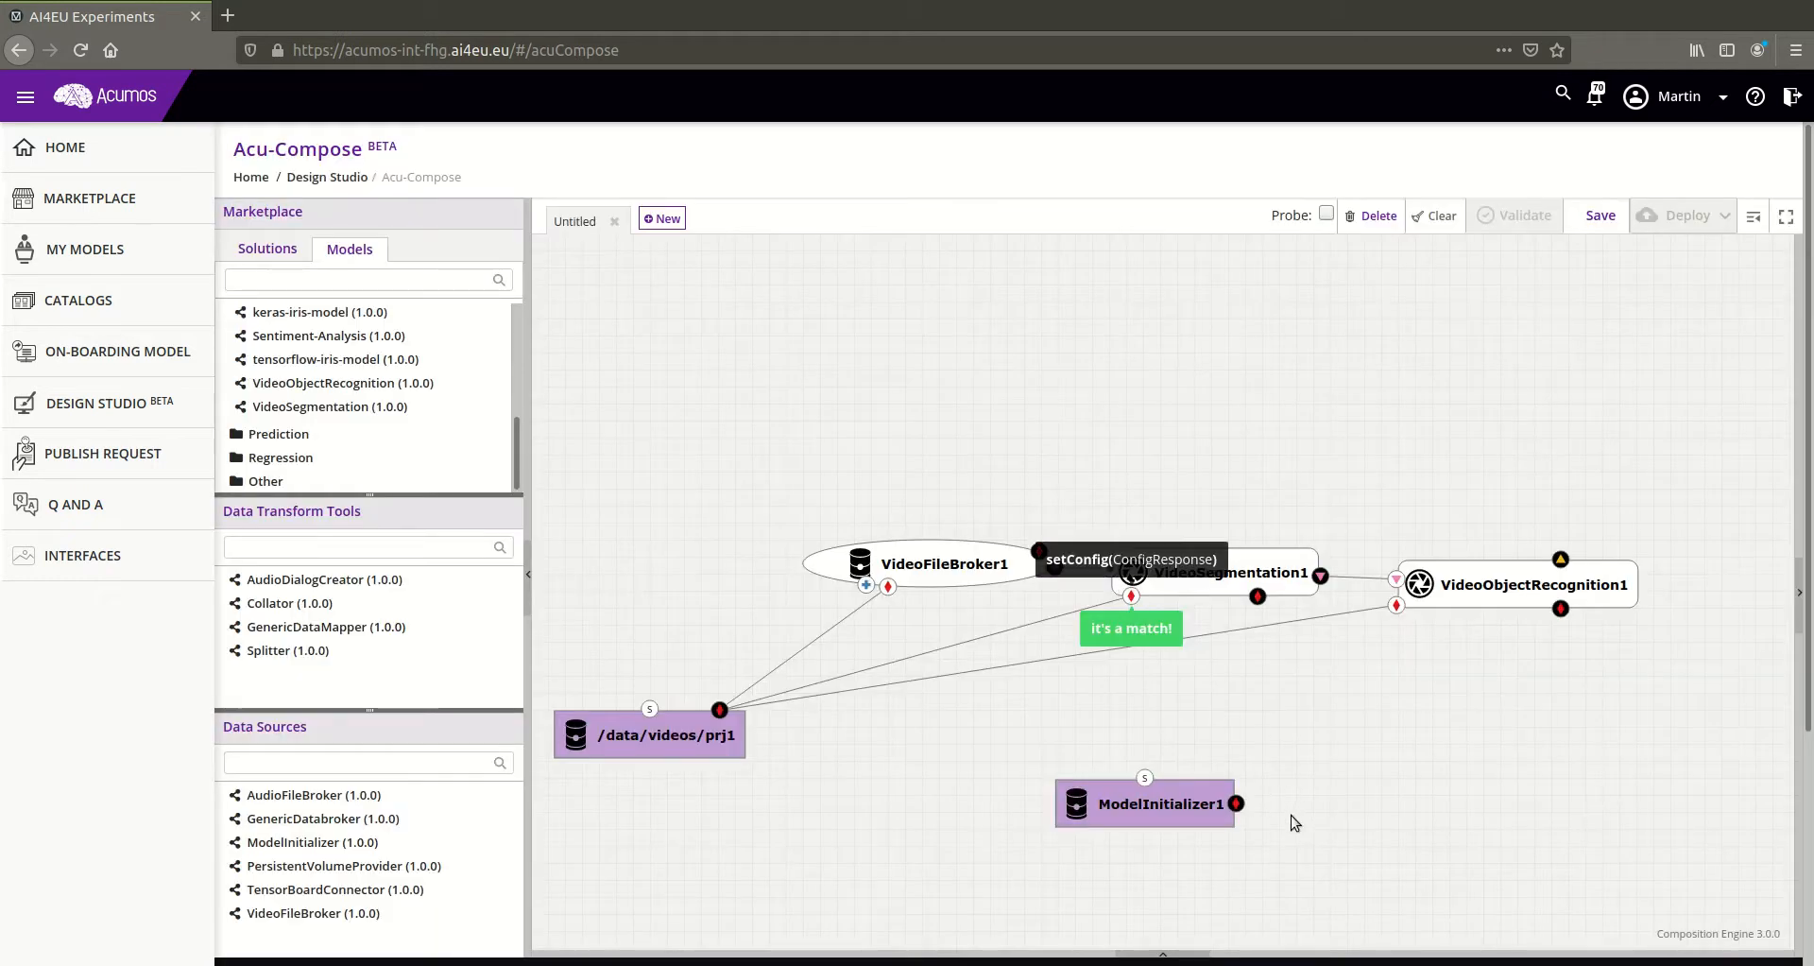
pyautogui.moveTo(1056, 608); pyautogui.dragTo(1407, 609)
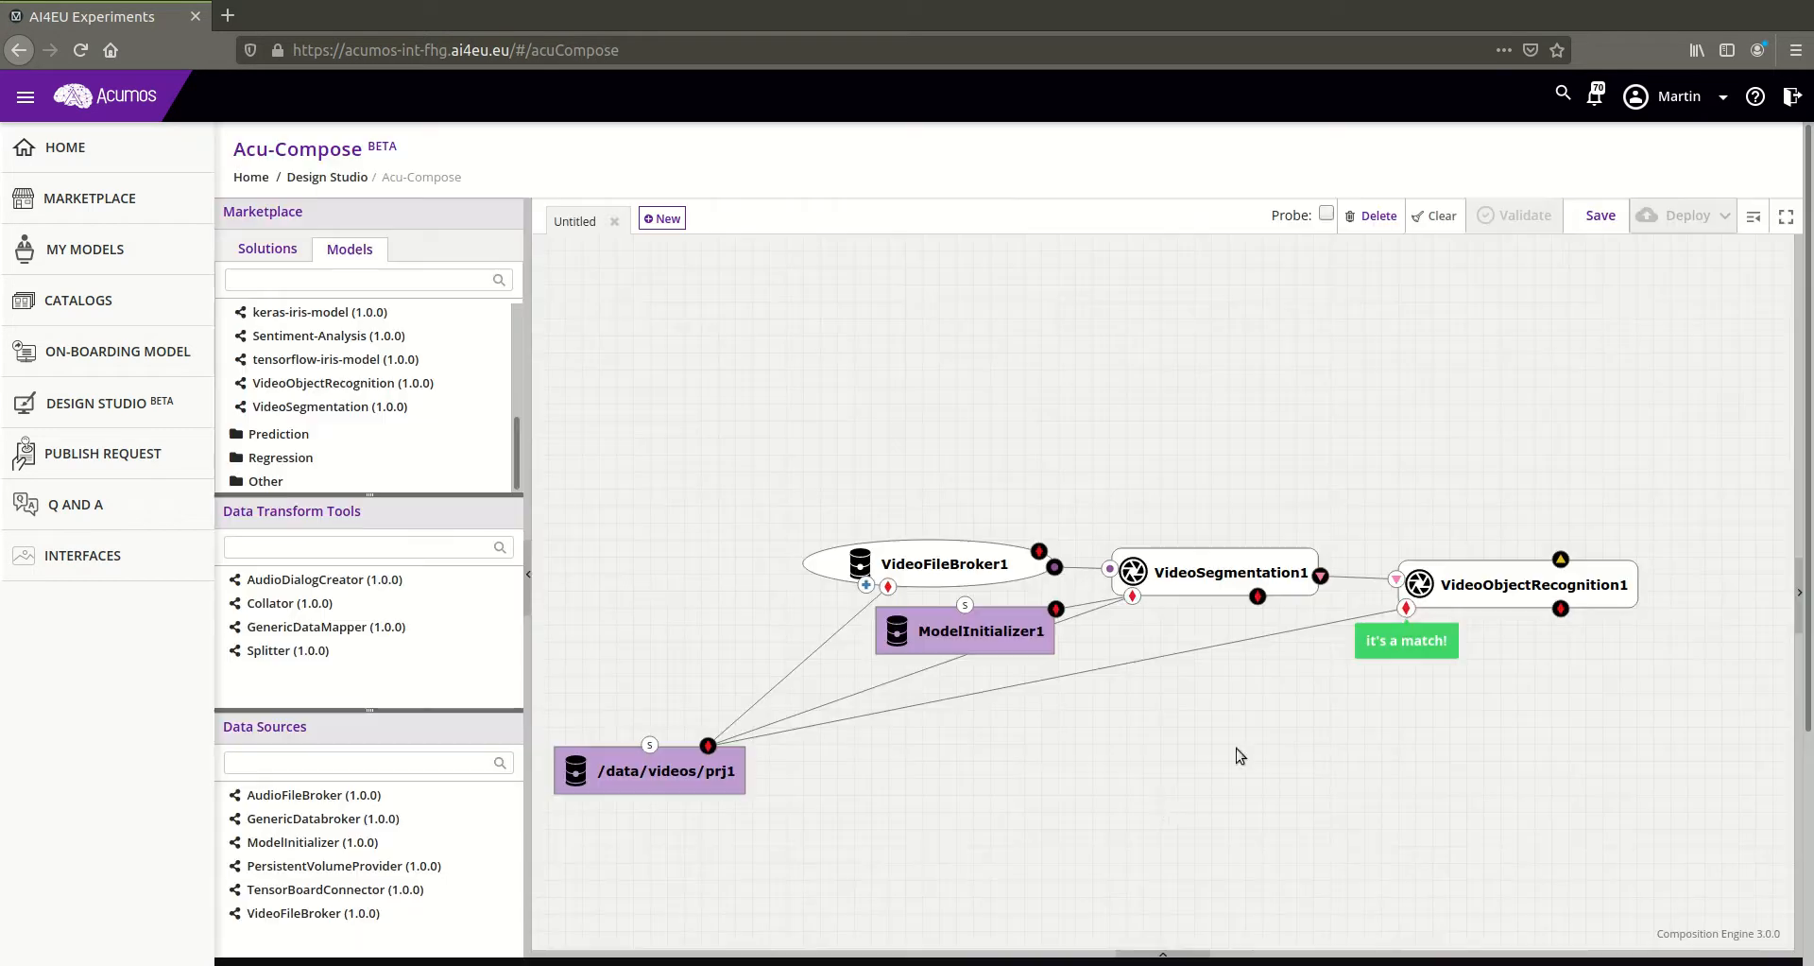
pyautogui.moveTo(979, 637); pyautogui.dragTo(1107, 785)
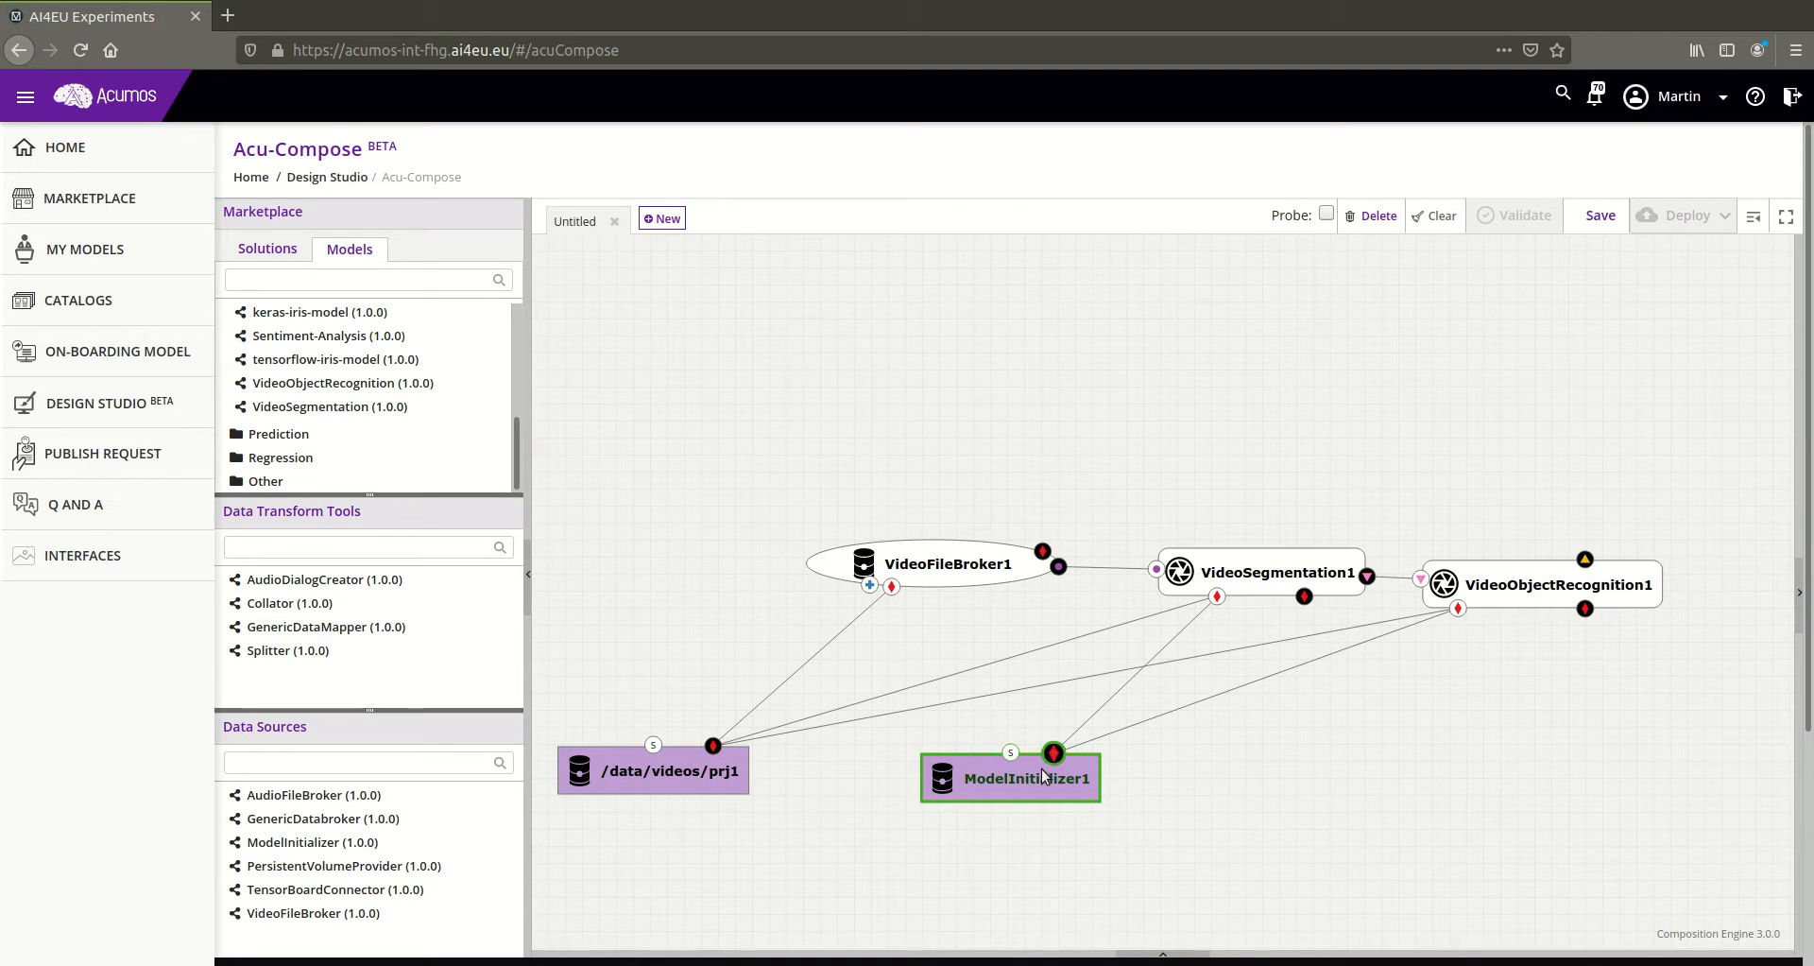
# Inspect the data broker types offered in the ModelInitializer's script settings, and close them without choosing one
pyautogui.click(1011, 753)
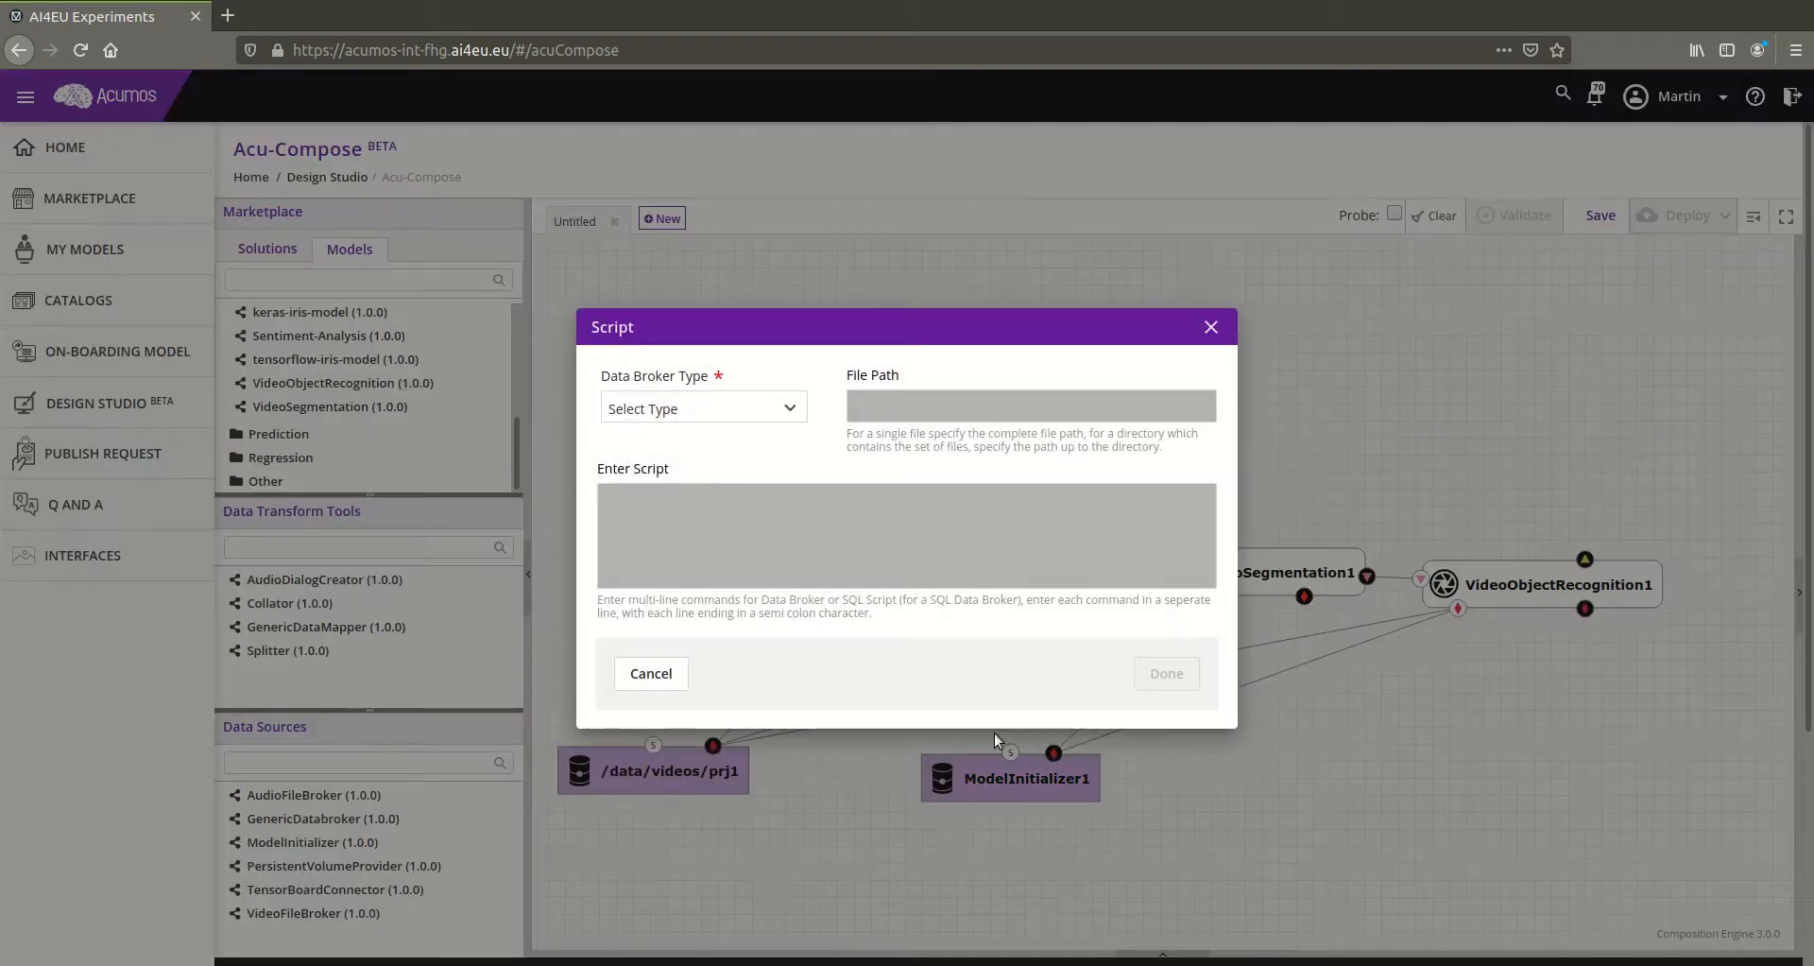
pyautogui.click(792, 410)
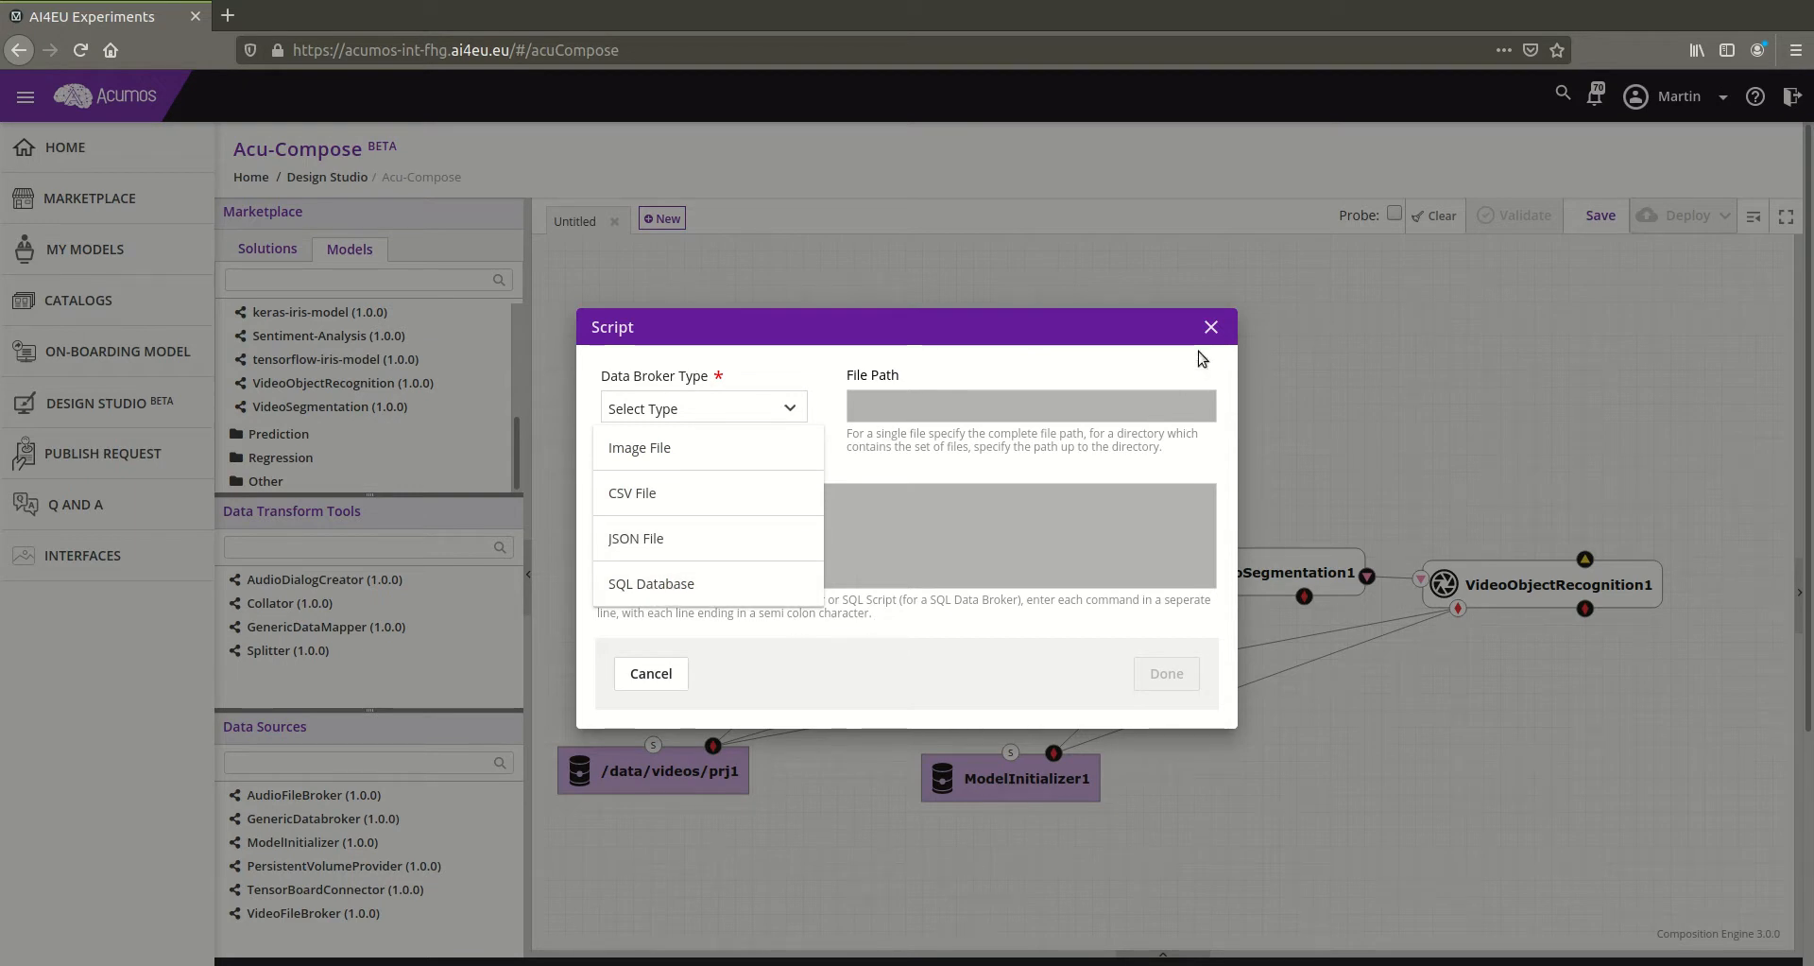
pyautogui.click(661, 676)
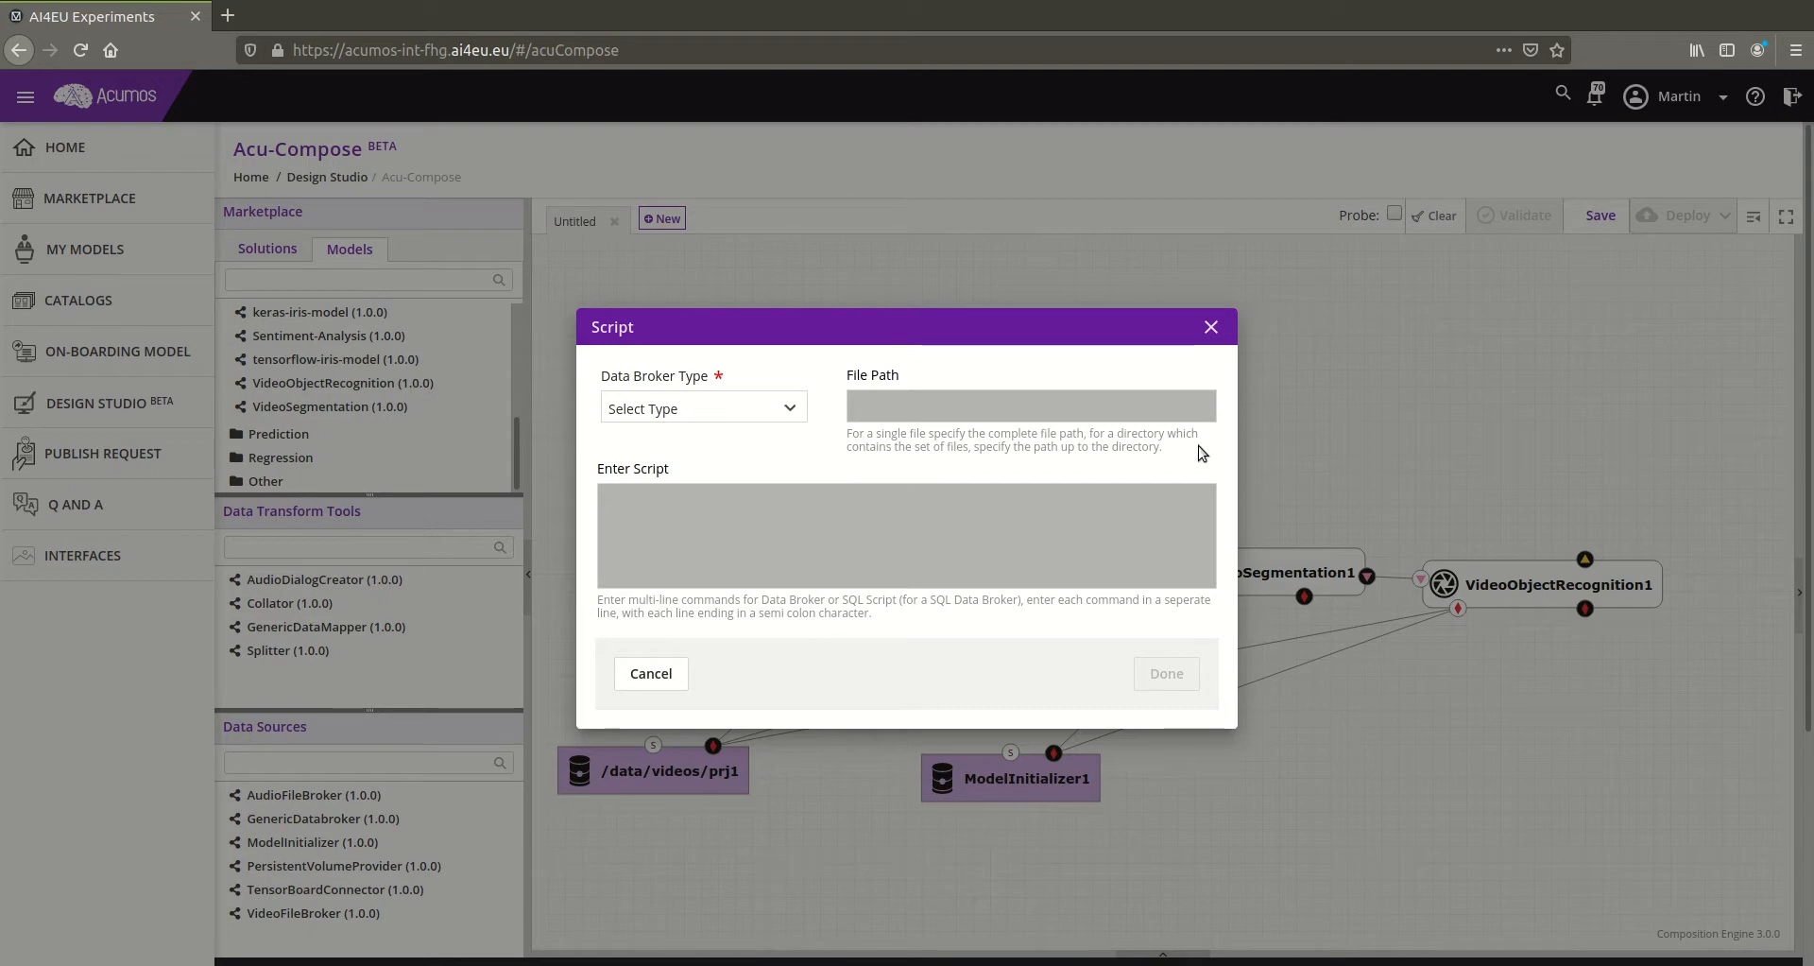
pyautogui.click(1212, 328)
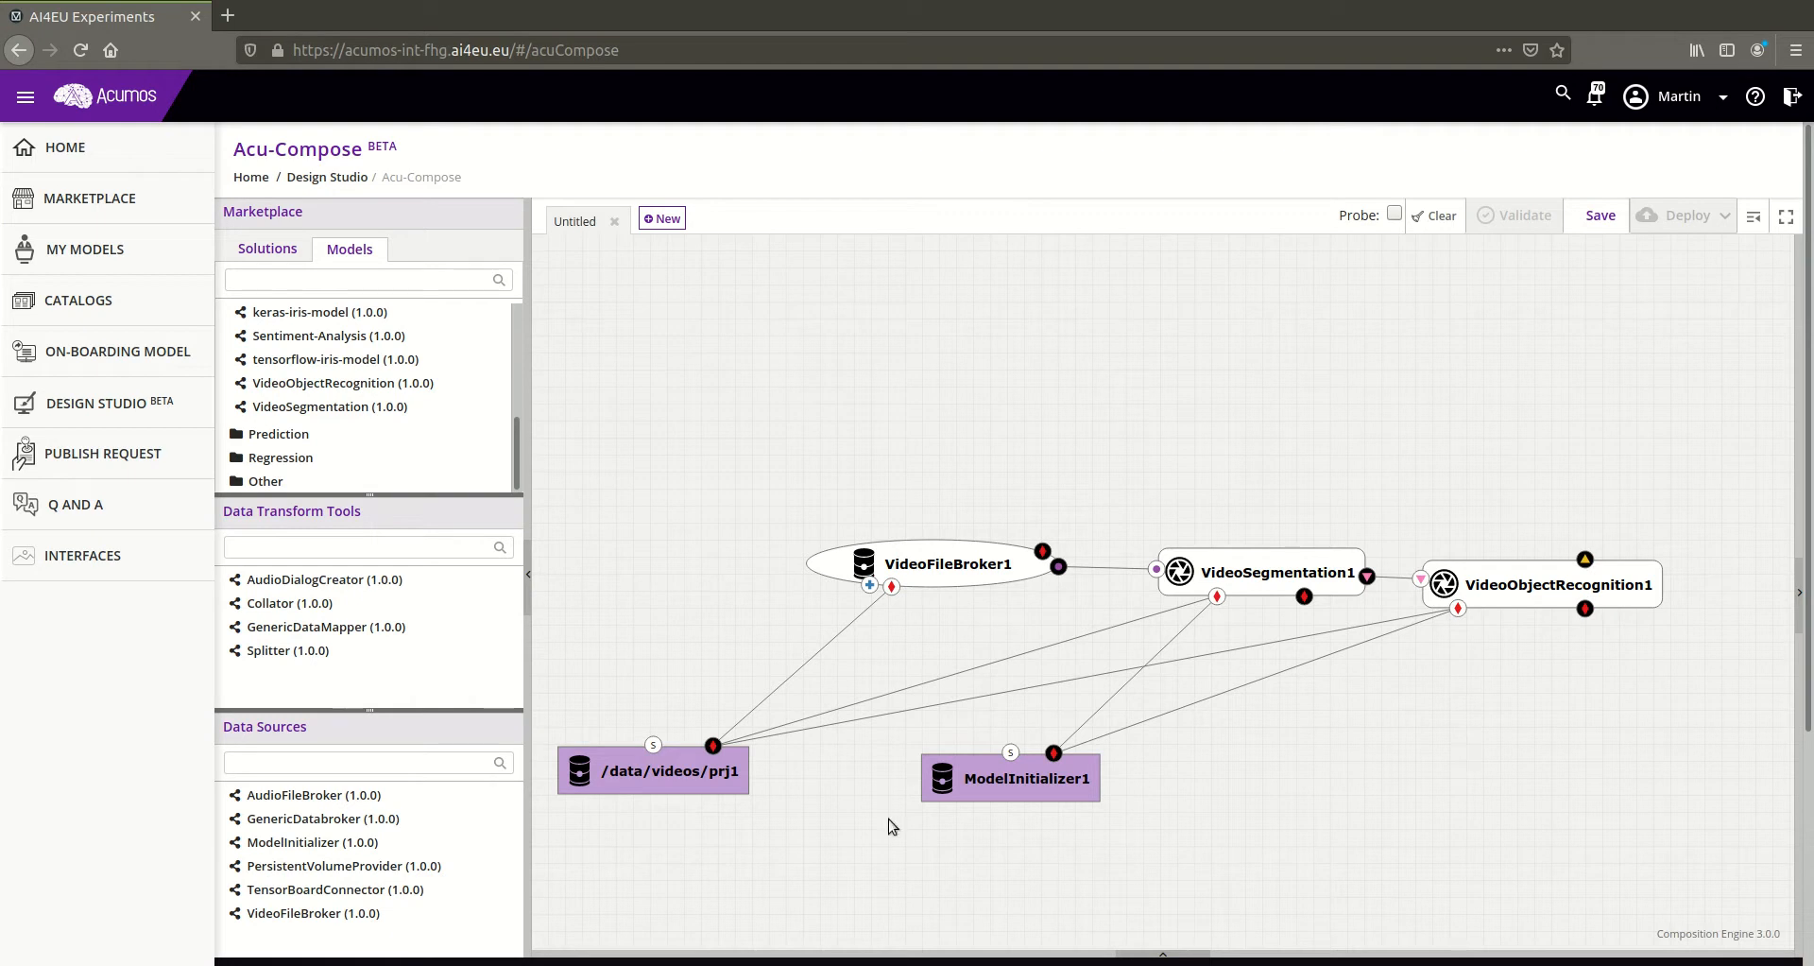
# Add a TensorBoardConnector, connect it to VideoObjectRecognition's setConfig input, and position it below that model
pyautogui.moveTo(300, 892); pyautogui.dragTo(1453, 713)
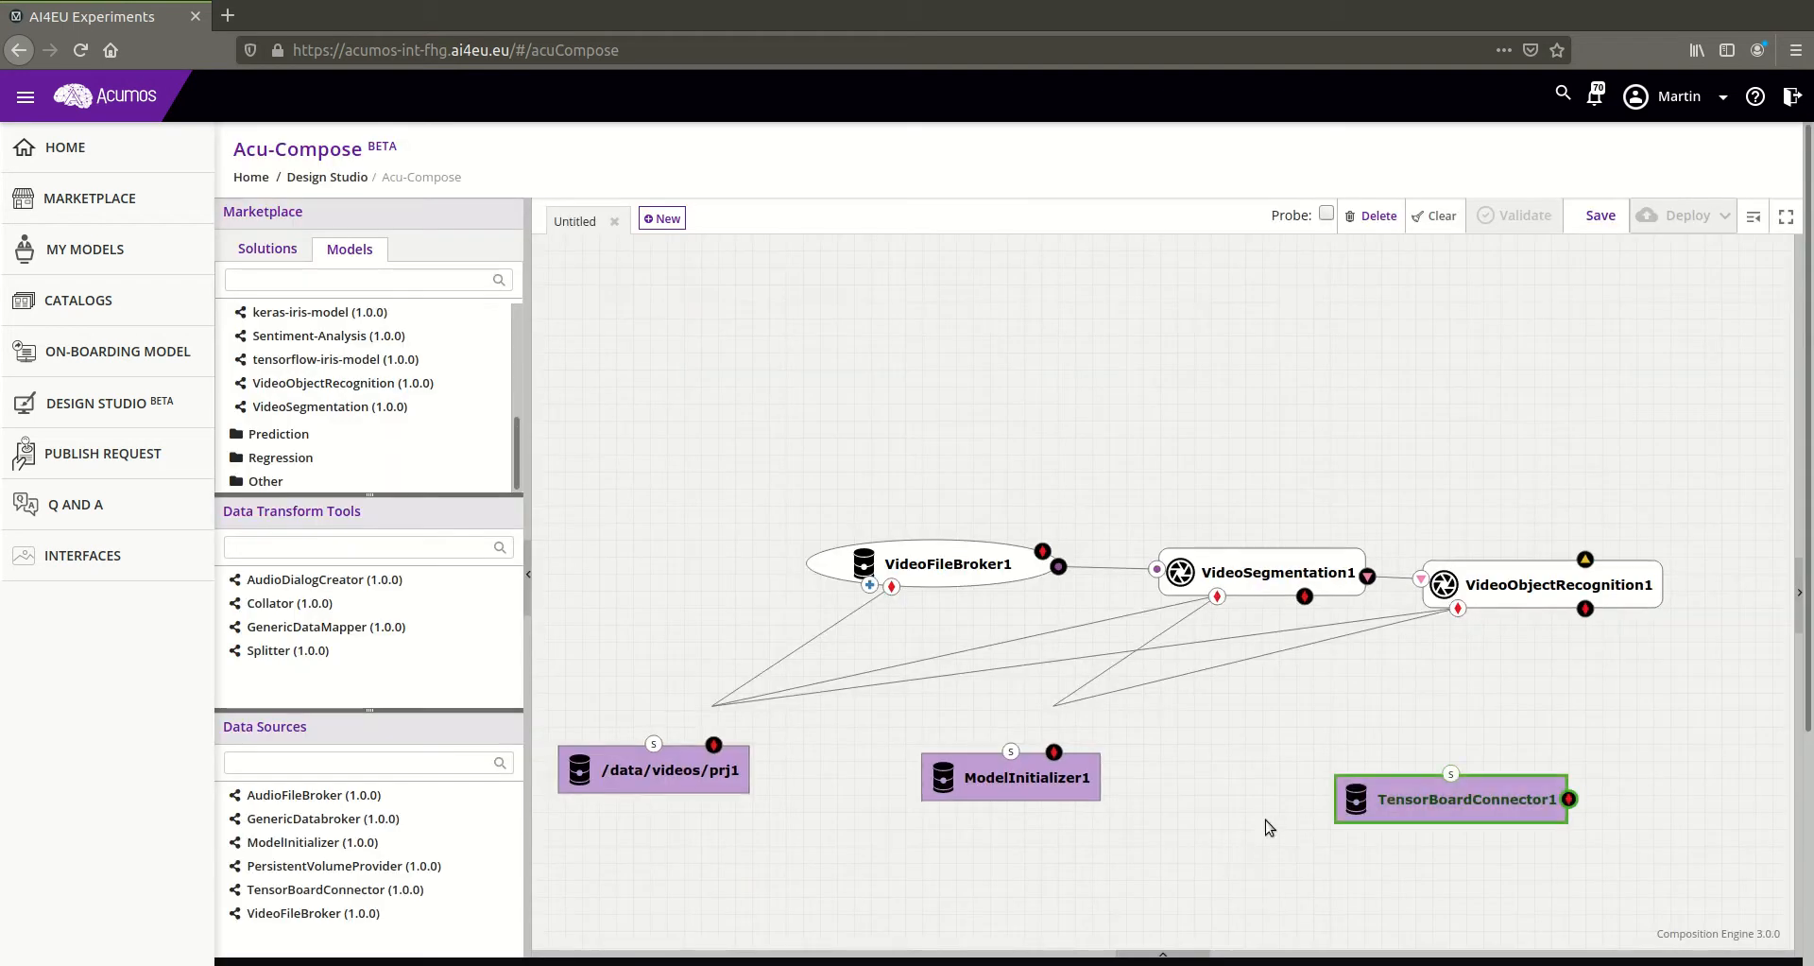
pyautogui.moveTo(1570, 799); pyautogui.dragTo(1433, 610)
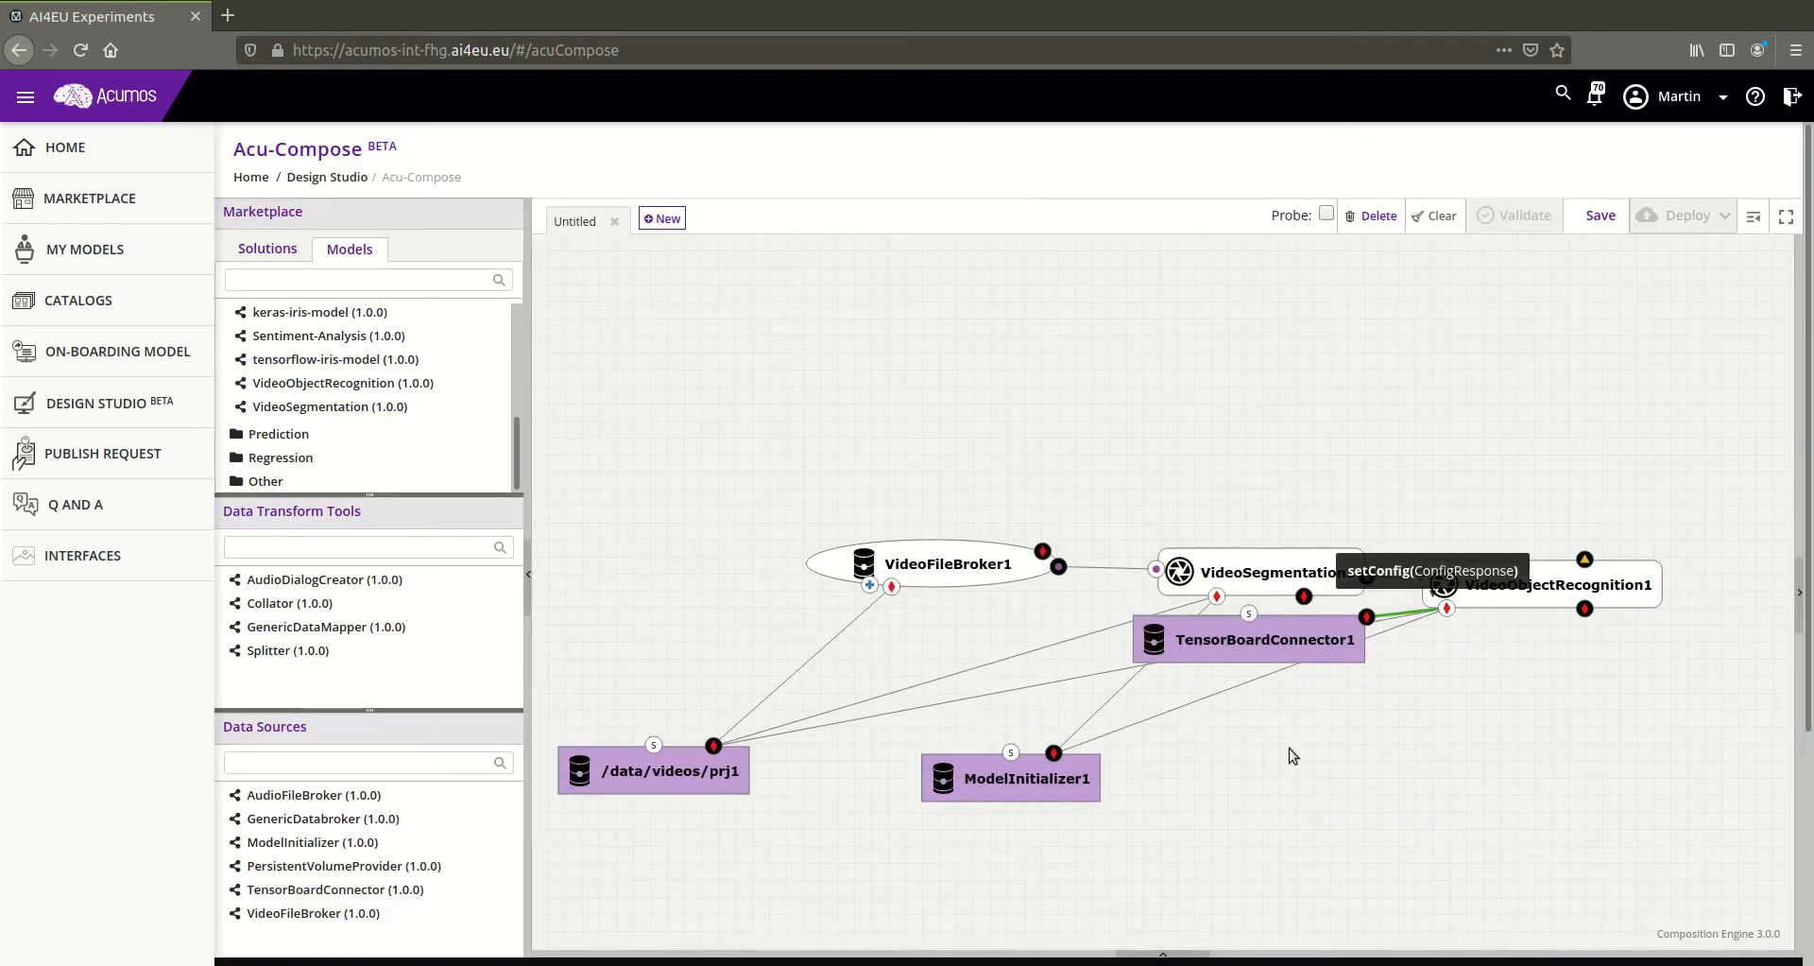
pyautogui.moveTo(1276, 634); pyautogui.dragTo(1448, 739)
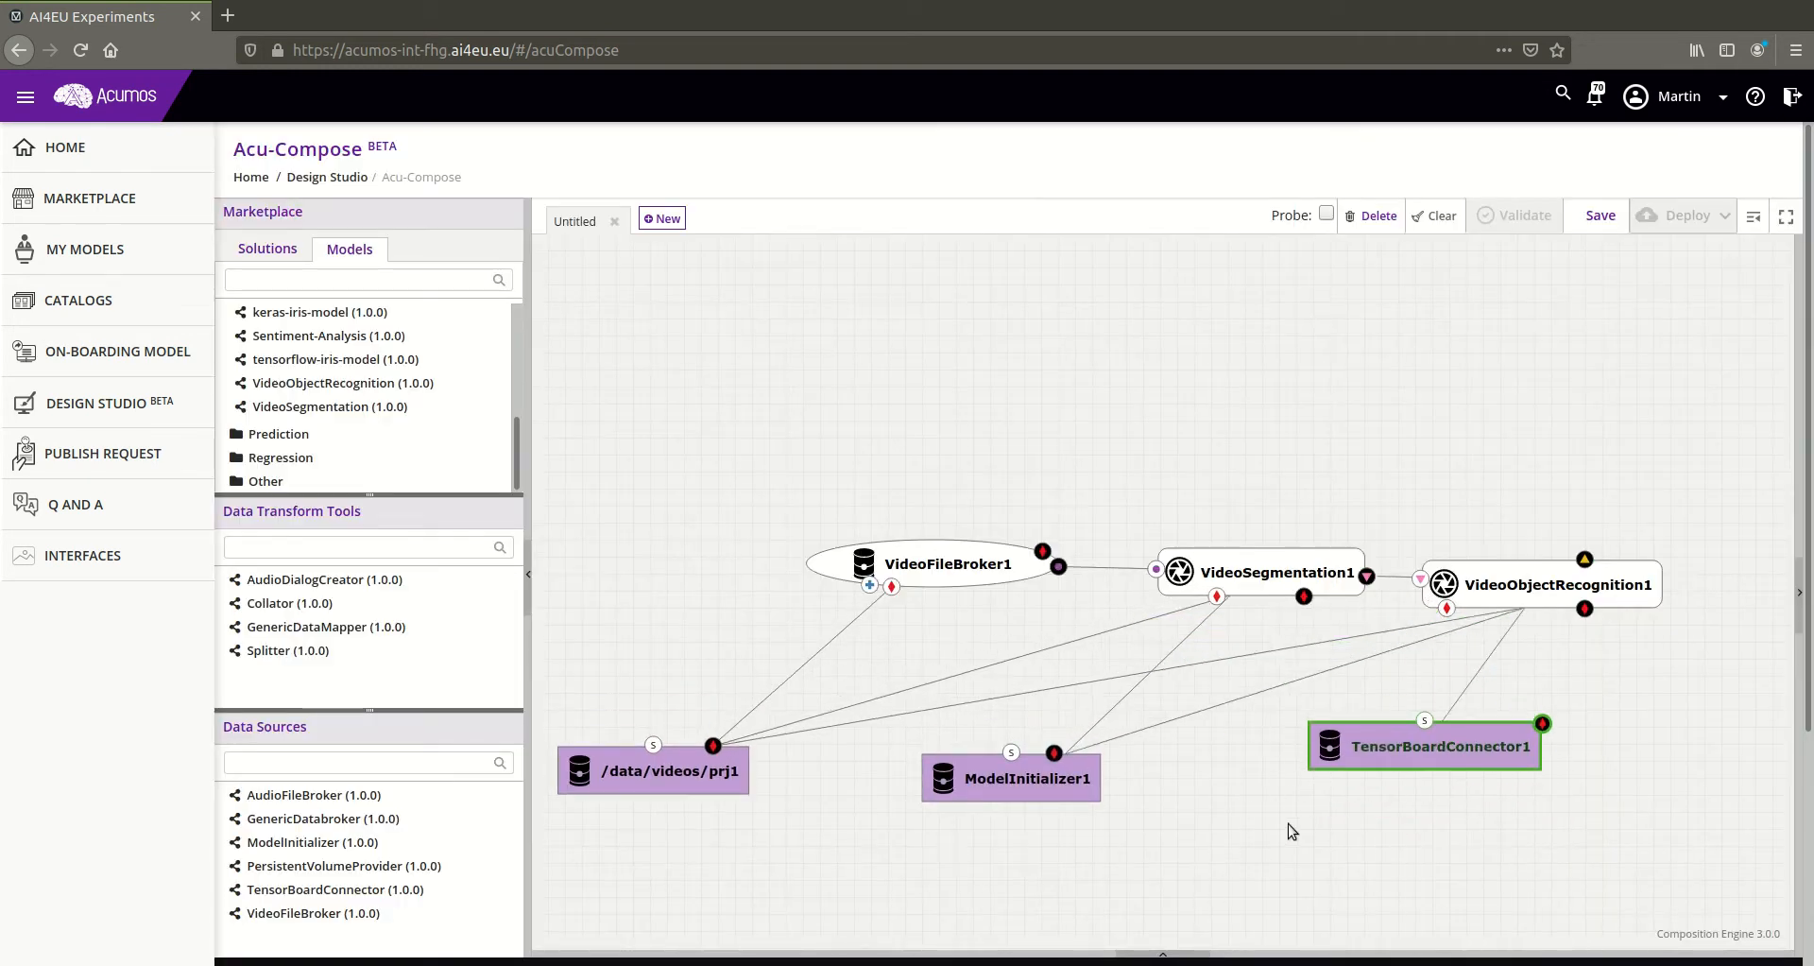